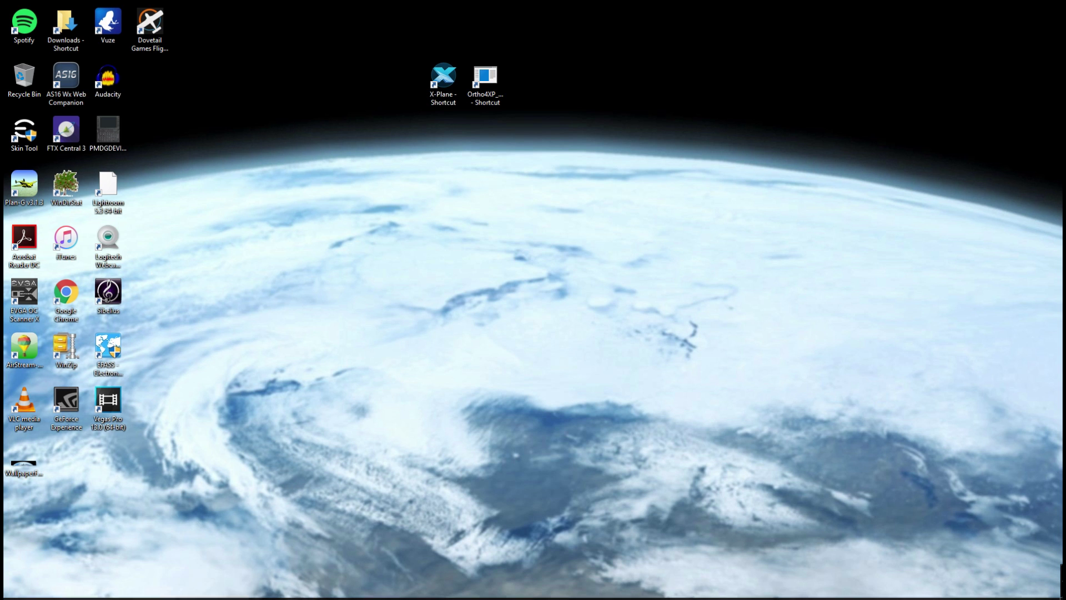
# Review the python.org tab and the Ortho4XP Dropbox files in Chrome, then minimize the browser.
pyautogui.click(75, 592)
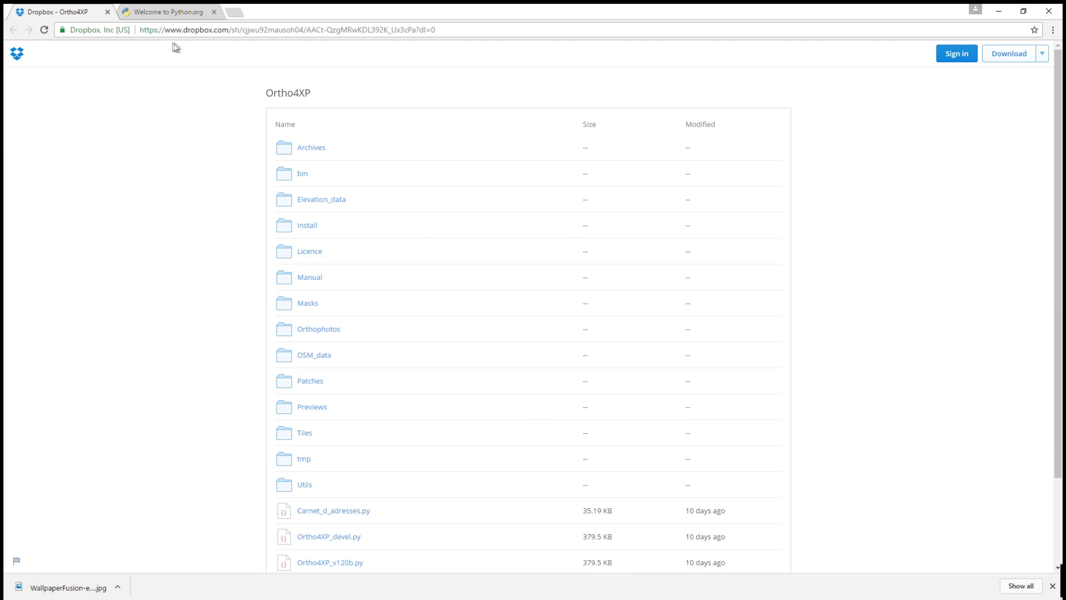
pyautogui.click(176, 9)
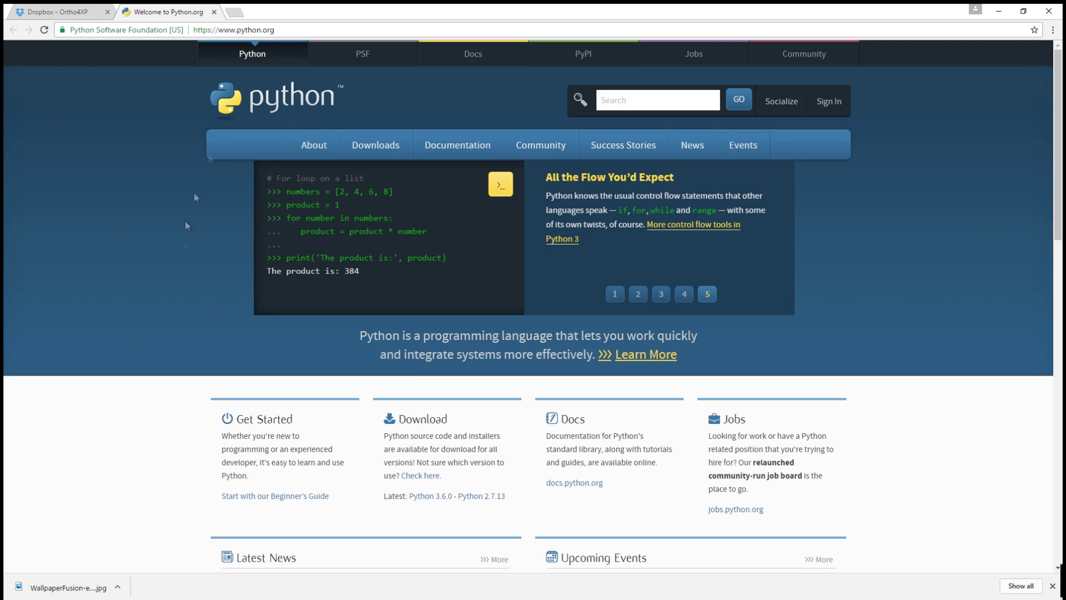
pyautogui.scroll(-4, 167, 386)
pyautogui.scroll(4, 148, 444)
pyautogui.click(63, 13)
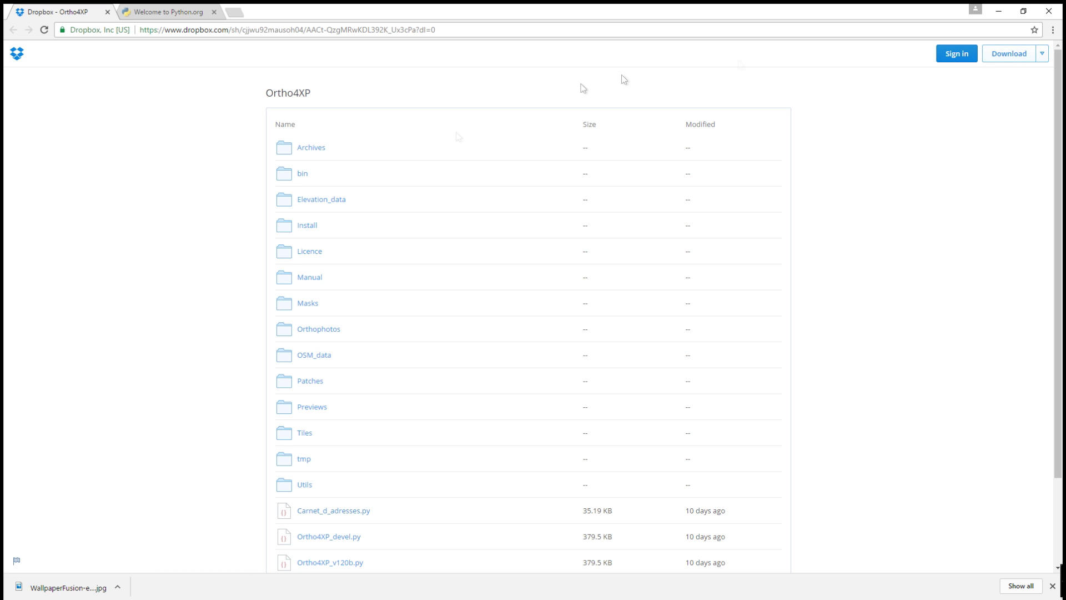
pyautogui.click(999, 12)
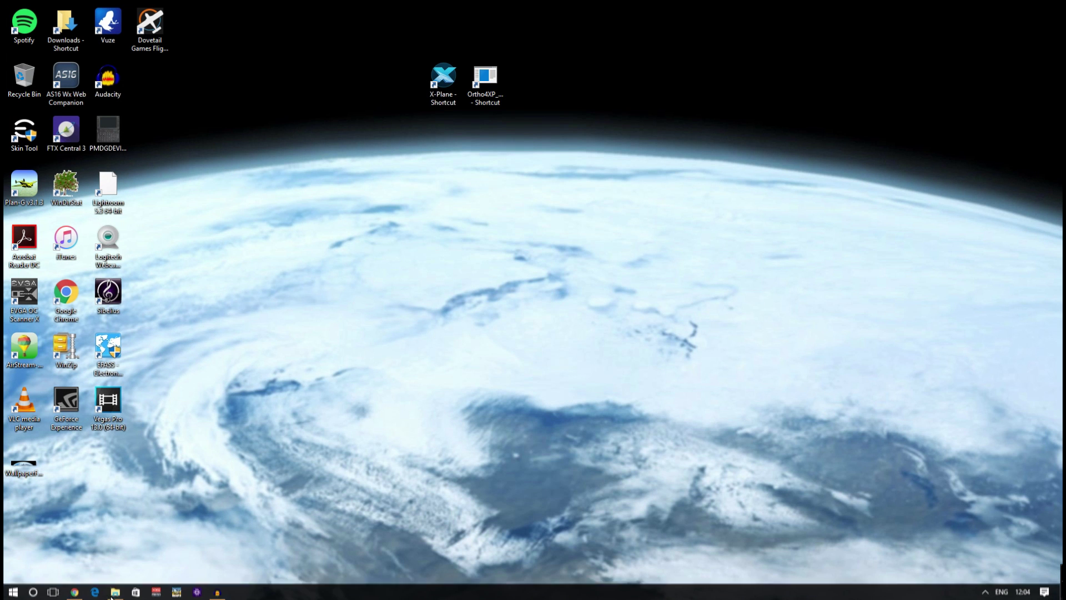
# Locate Ortho4XP_v120b in E:\Ortho4XP\Ortho4XP\bin and uncover its desktop shortcut.
pyautogui.click(114, 592)
pyautogui.click(433, 213)
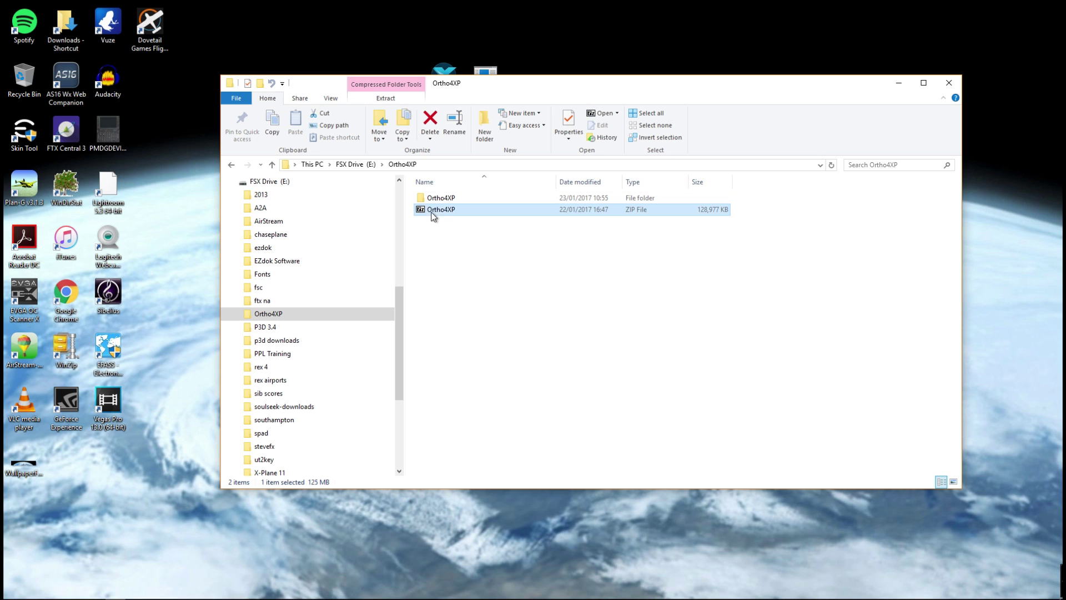
pyautogui.click(441, 198)
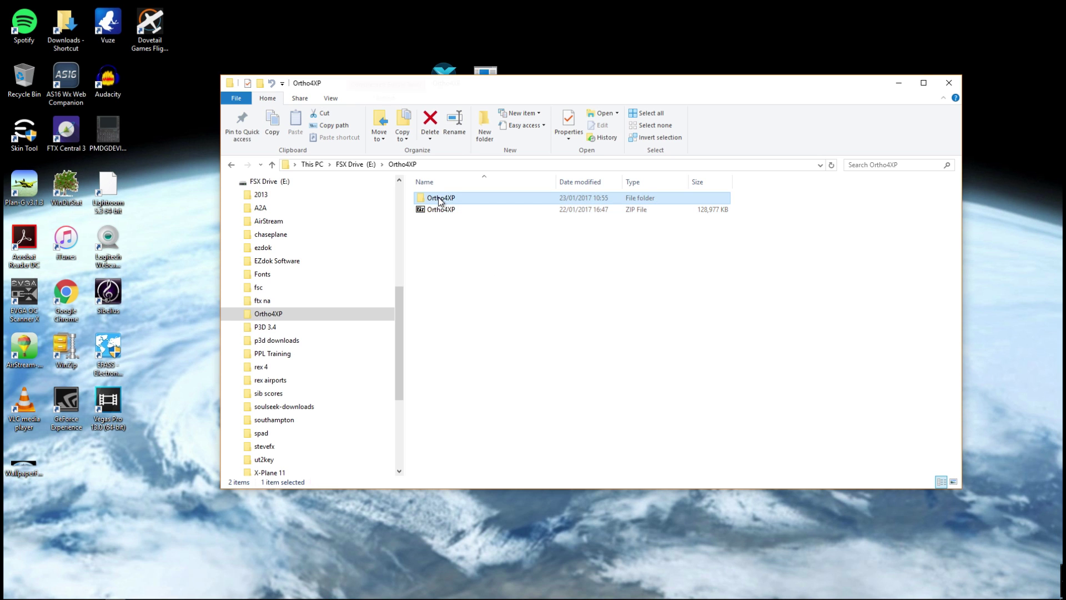
pyautogui.doubleClick(439, 199)
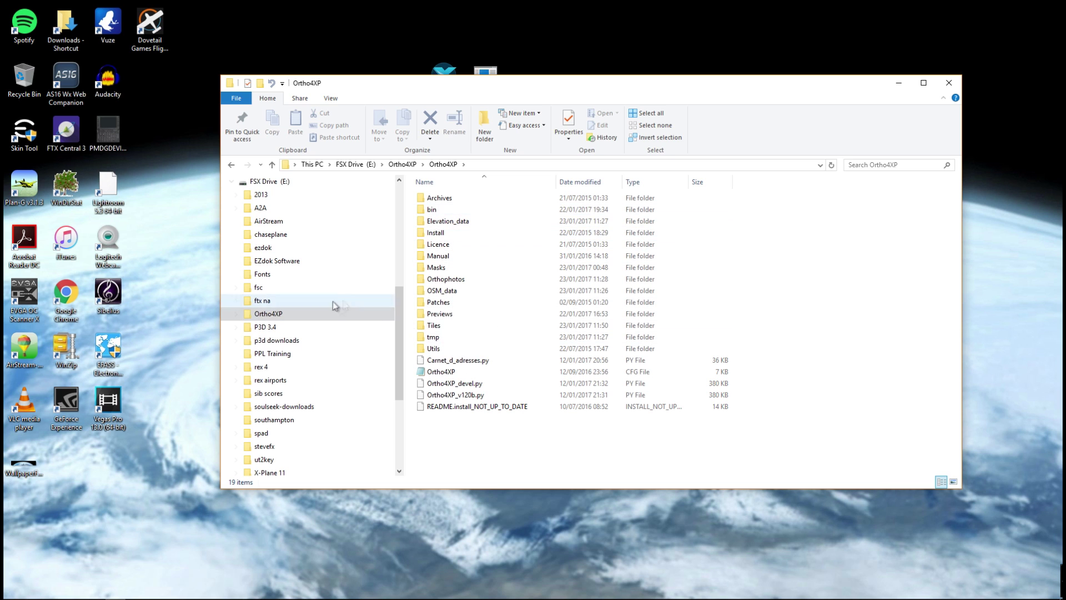
pyautogui.doubleClick(451, 211)
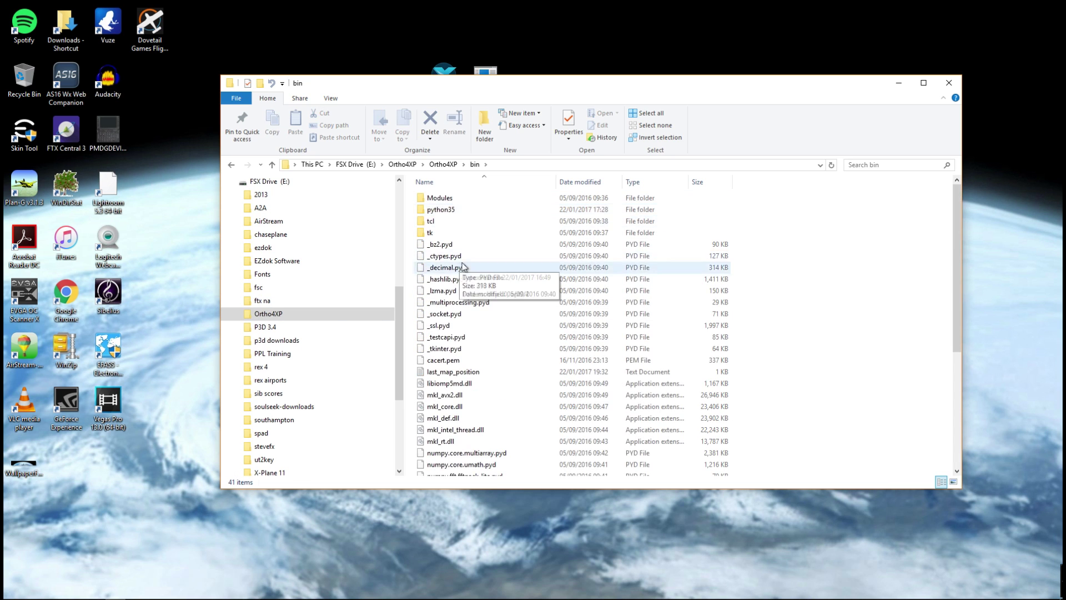
pyautogui.scroll(-6, 464, 267)
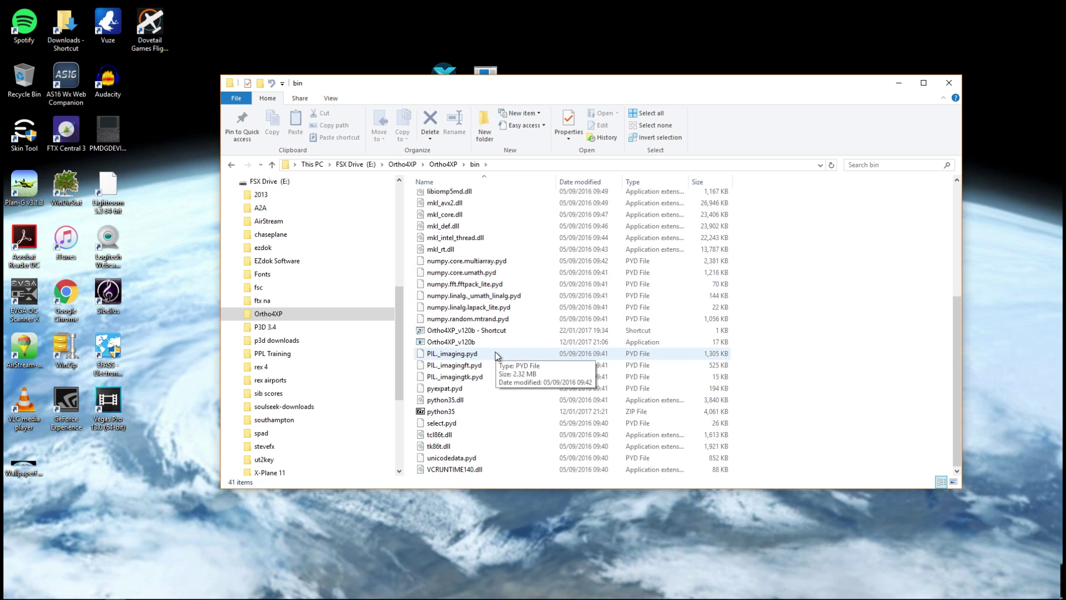
pyautogui.click(439, 343)
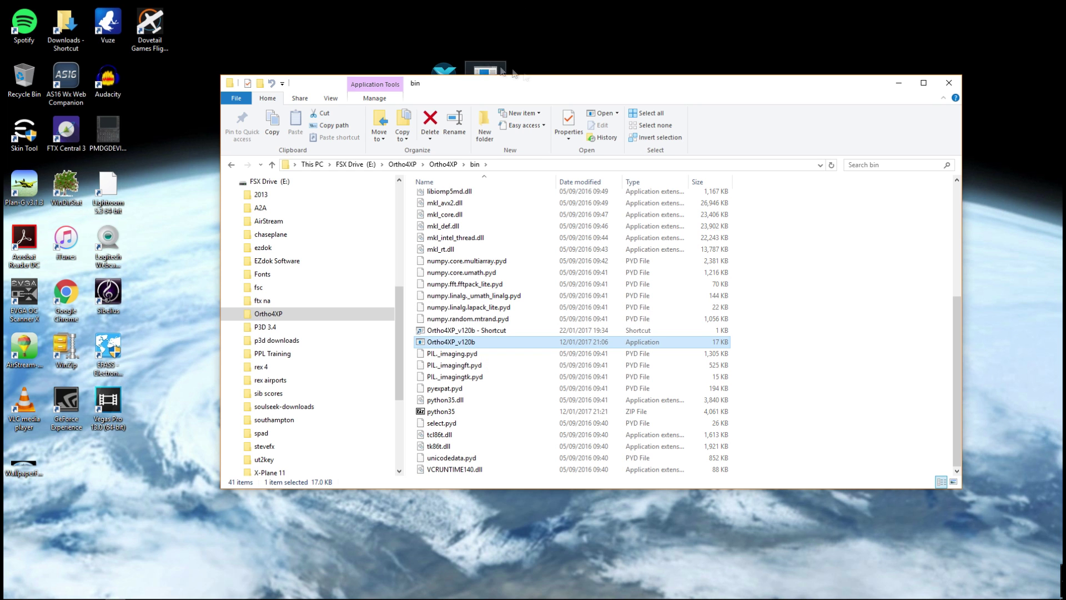
pyautogui.moveTo(578, 88); pyautogui.dragTo(556, 241)
pyautogui.click(488, 83)
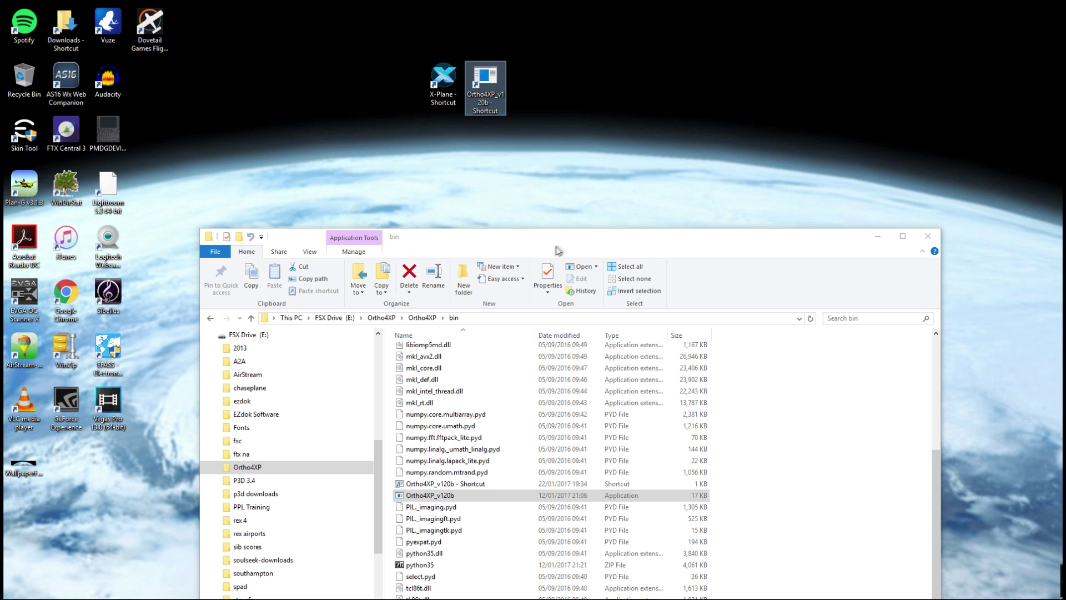
# Run the Ortho4XP_v120b desktop shortcut as administrator.
pyautogui.click(883, 239)
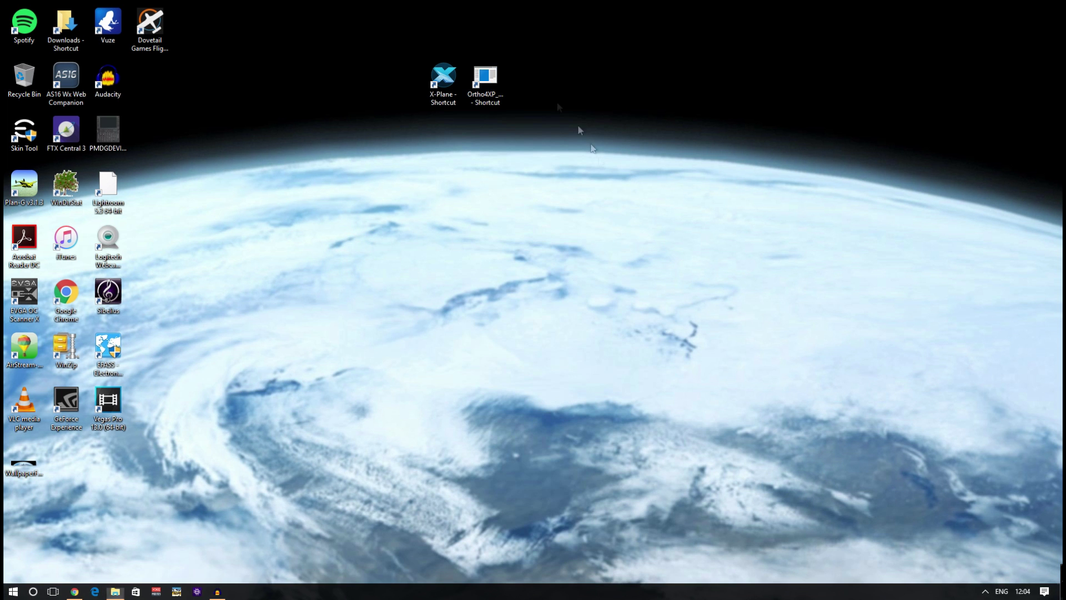
pyautogui.rightClick(494, 68)
pyautogui.click(538, 100)
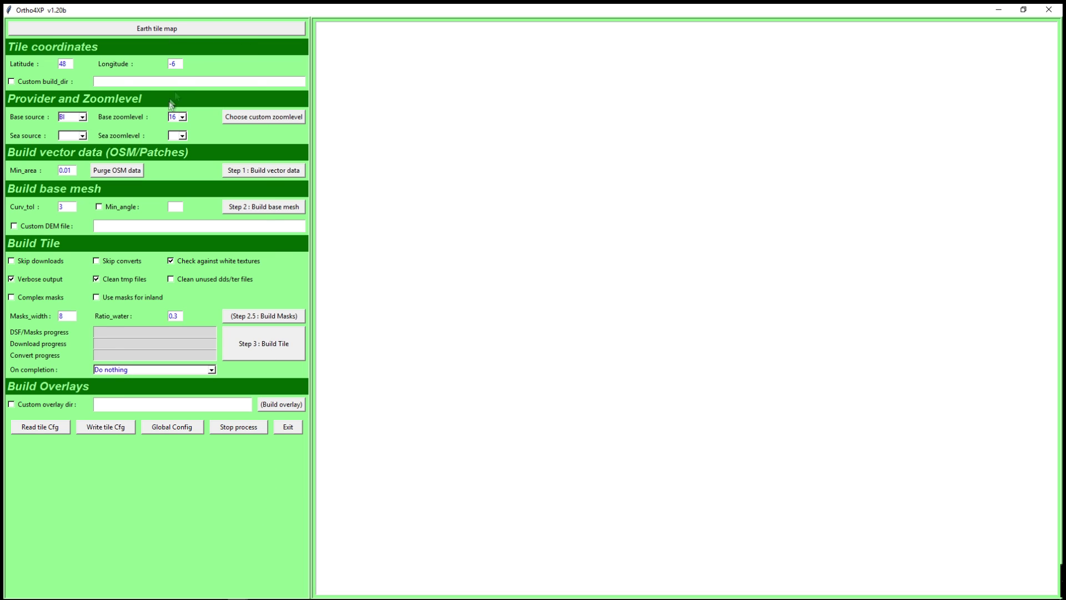
# Open the Earth tile map and pan it from the Americas across the Atlantic to central Europe.
pyautogui.click(165, 29)
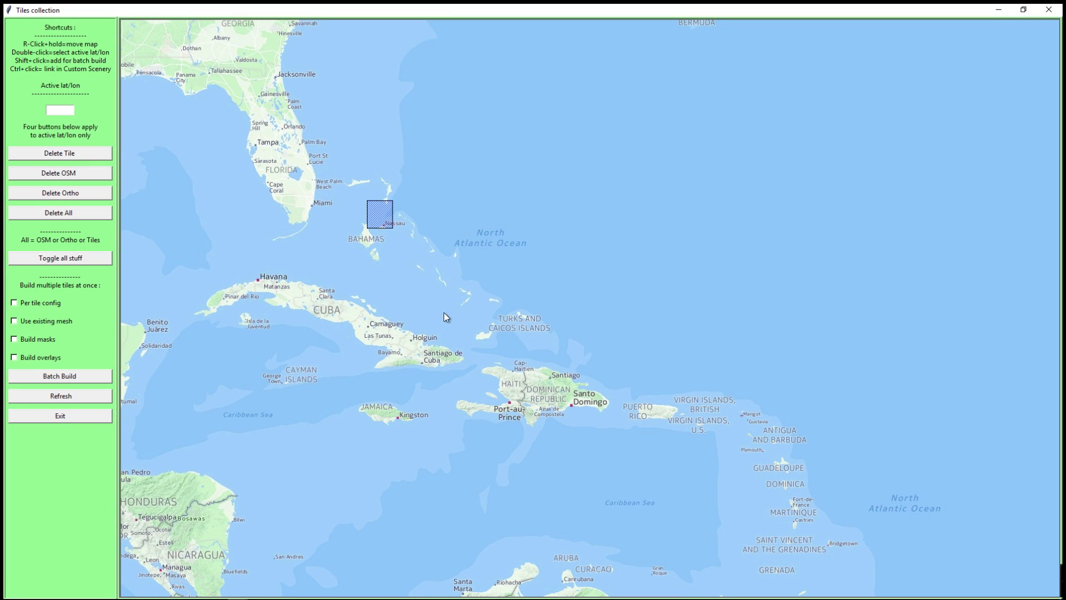
pyautogui.moveTo(156, 159); pyautogui.dragTo(498, 331)
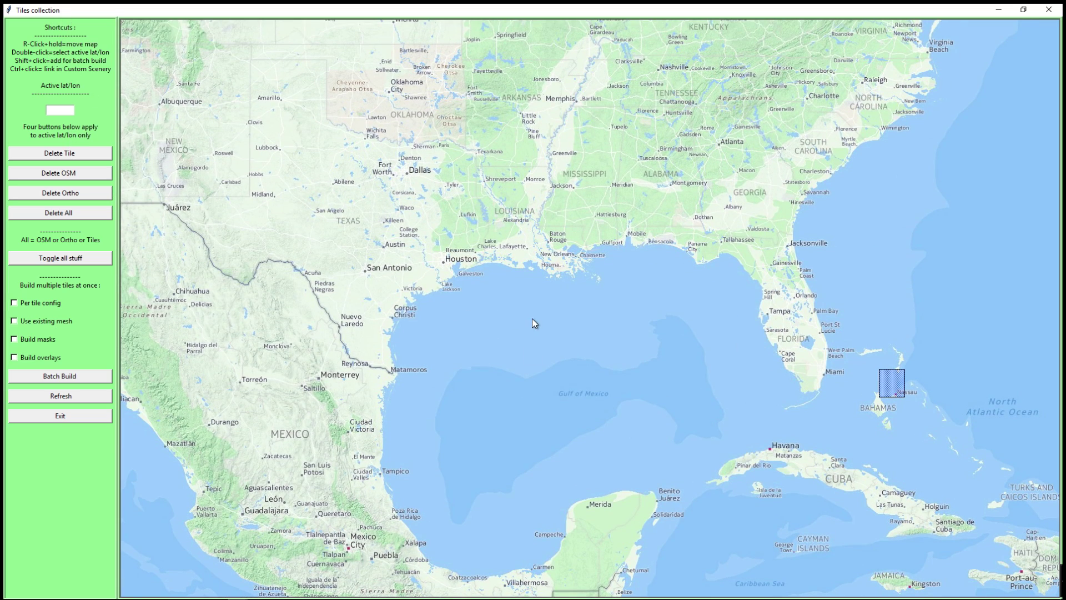
pyautogui.moveTo(647, 325); pyautogui.dragTo(530, 348)
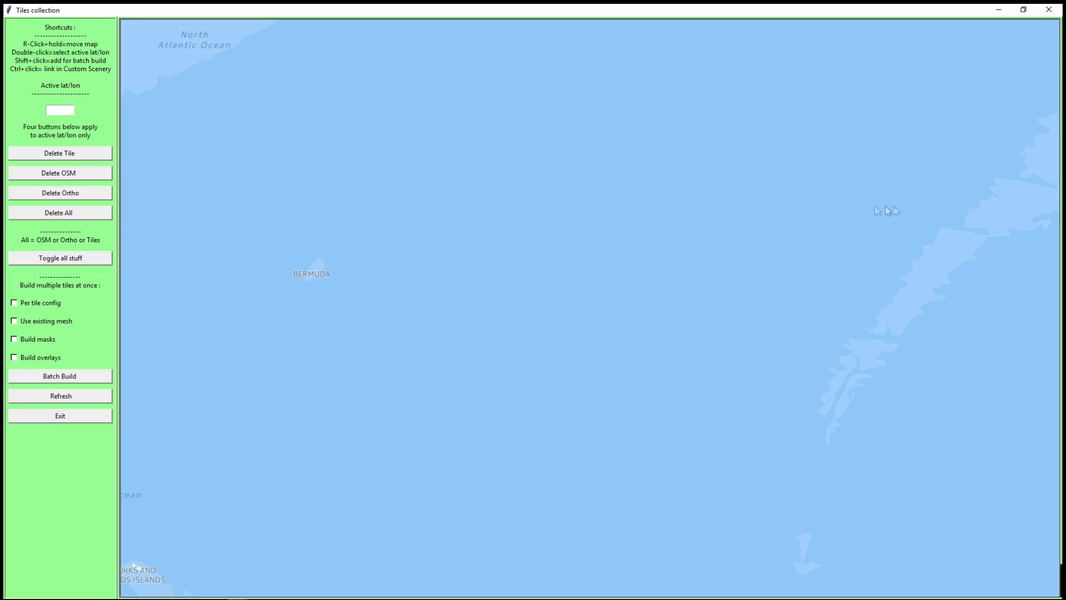
pyautogui.moveTo(464, 281); pyautogui.dragTo(293, 255)
pyautogui.moveTo(479, 268); pyautogui.dragTo(333, 261)
pyautogui.moveTo(794, 184); pyautogui.dragTo(531, 407)
pyautogui.moveTo(837, 207); pyautogui.dragTo(509, 401)
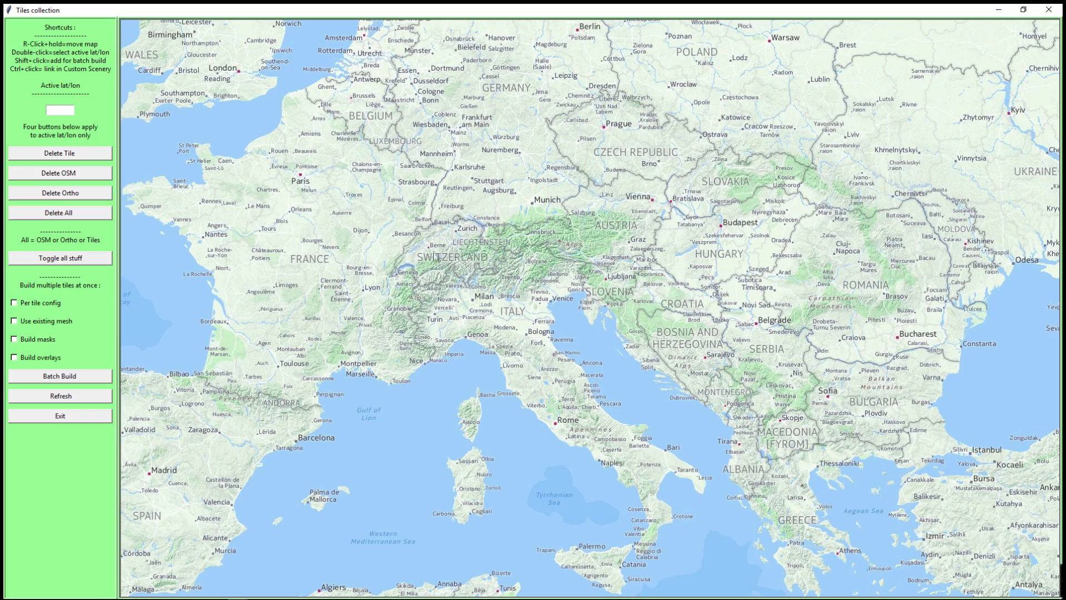
# Centre the Alps near Innsbruck and tick Build masks and Build overlays.
pyautogui.moveTo(614, 312); pyautogui.dragTo(521, 303)
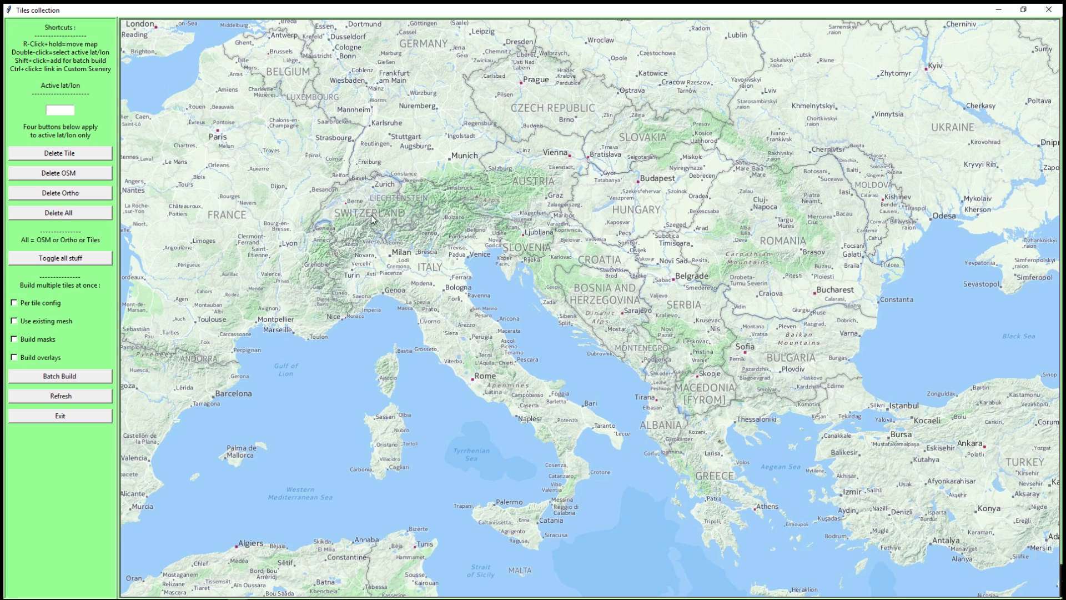
pyautogui.moveTo(372, 220); pyautogui.dragTo(409, 229)
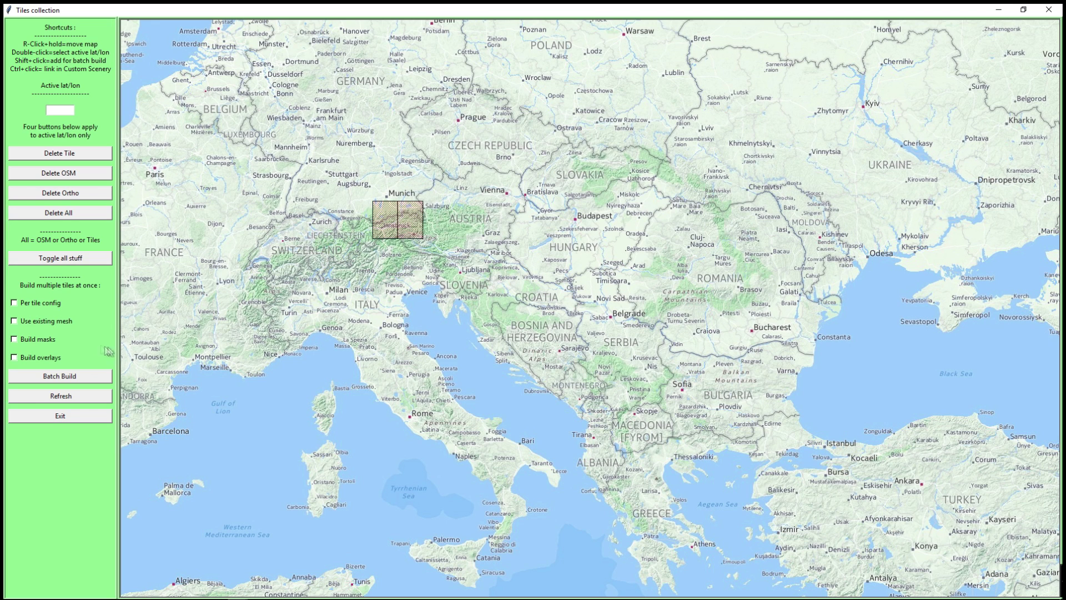
pyautogui.click(17, 341)
pyautogui.click(17, 358)
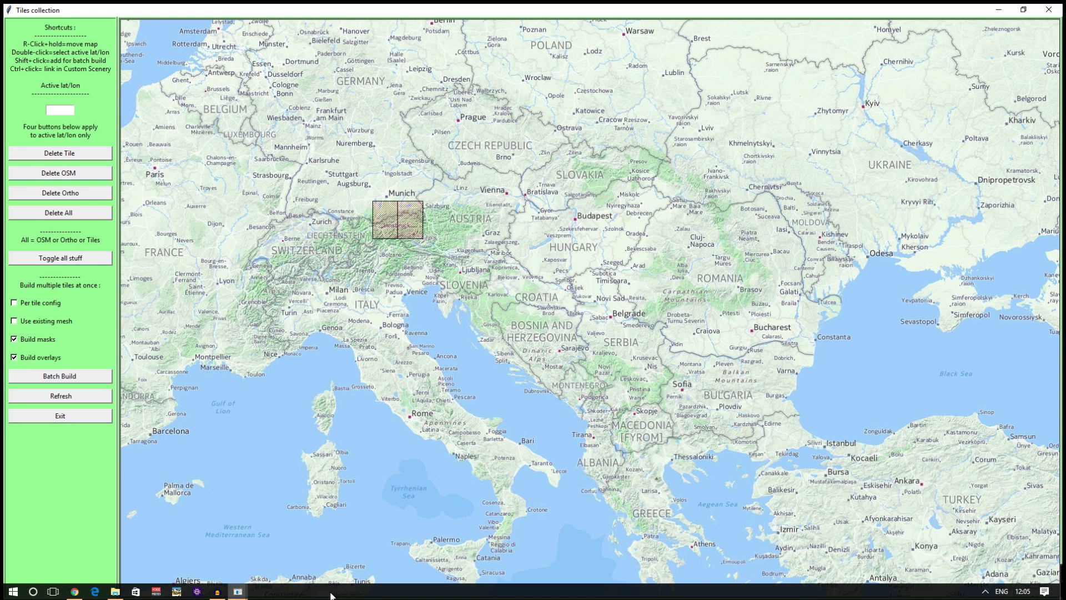
# Preview the three open Ortho4XP window thumbnails from the grouped taskbar icon.
pyautogui.click(237, 593)
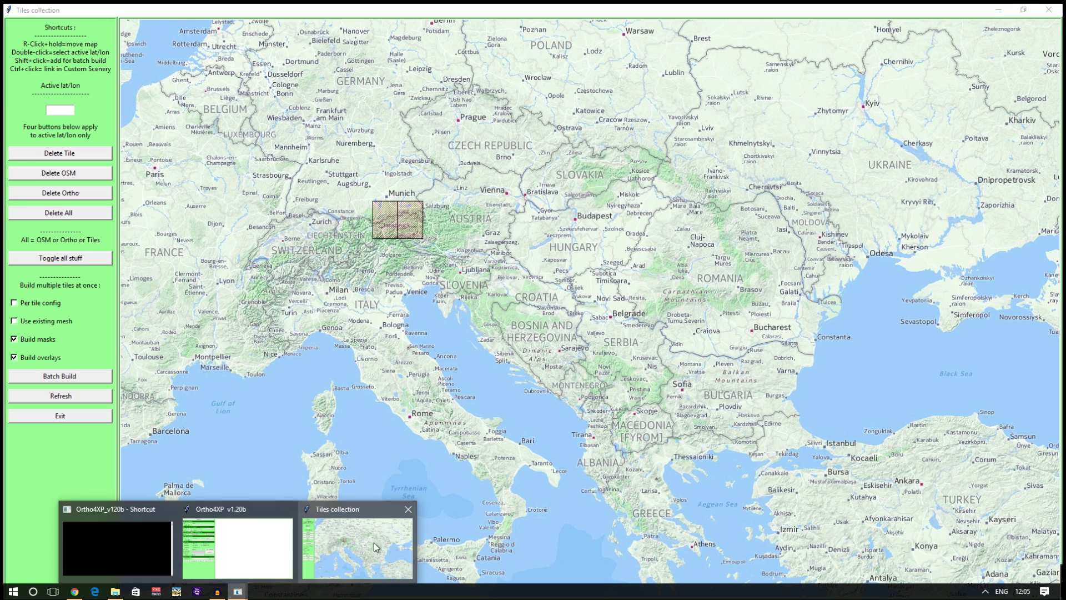
pyautogui.moveTo(107, 544)
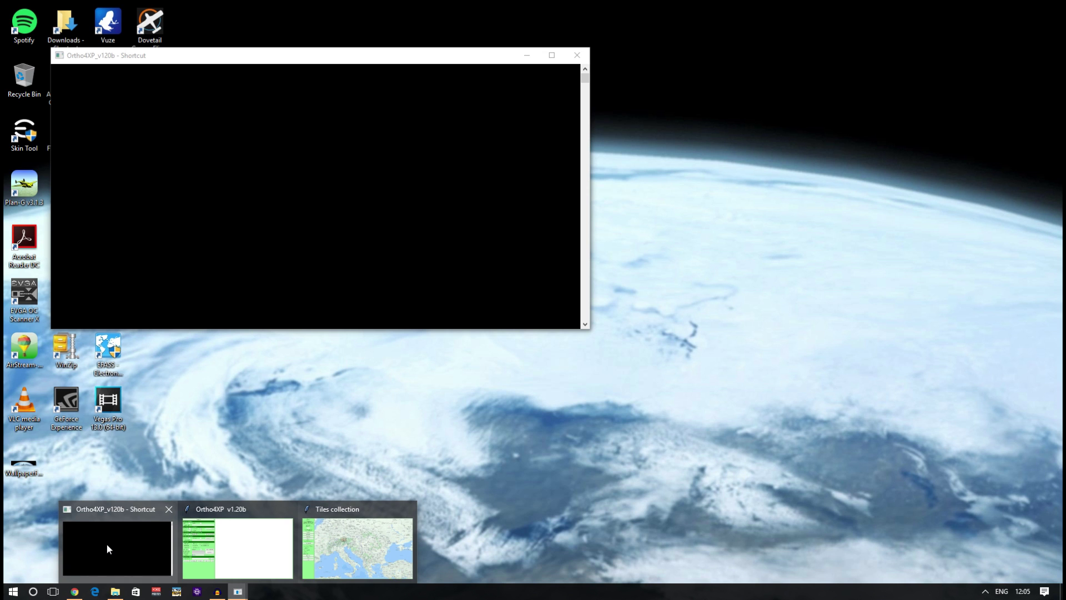
pyautogui.moveTo(251, 552)
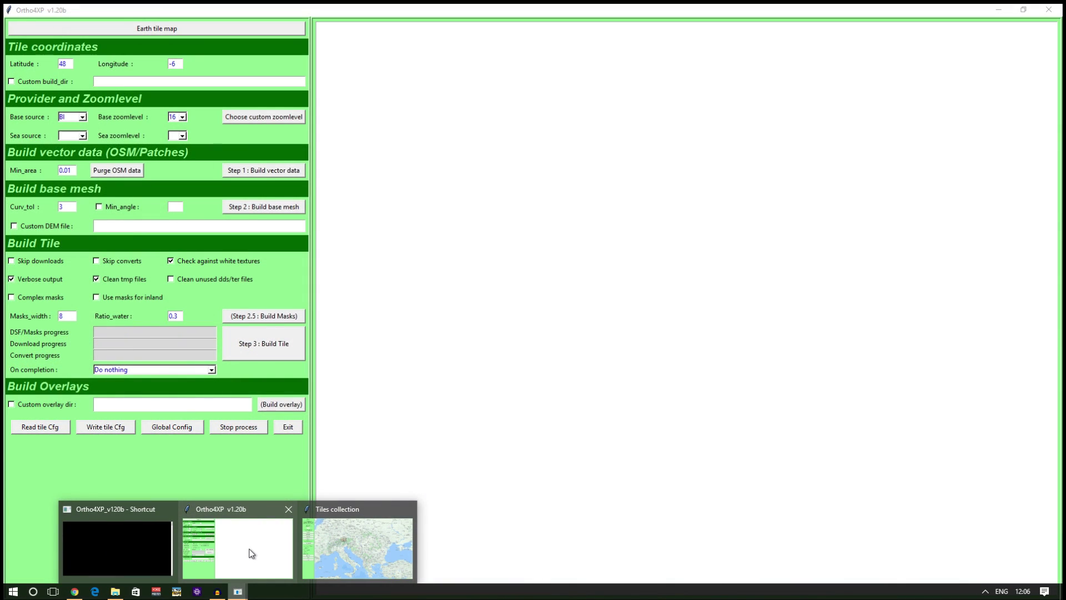
pyautogui.moveTo(386, 550)
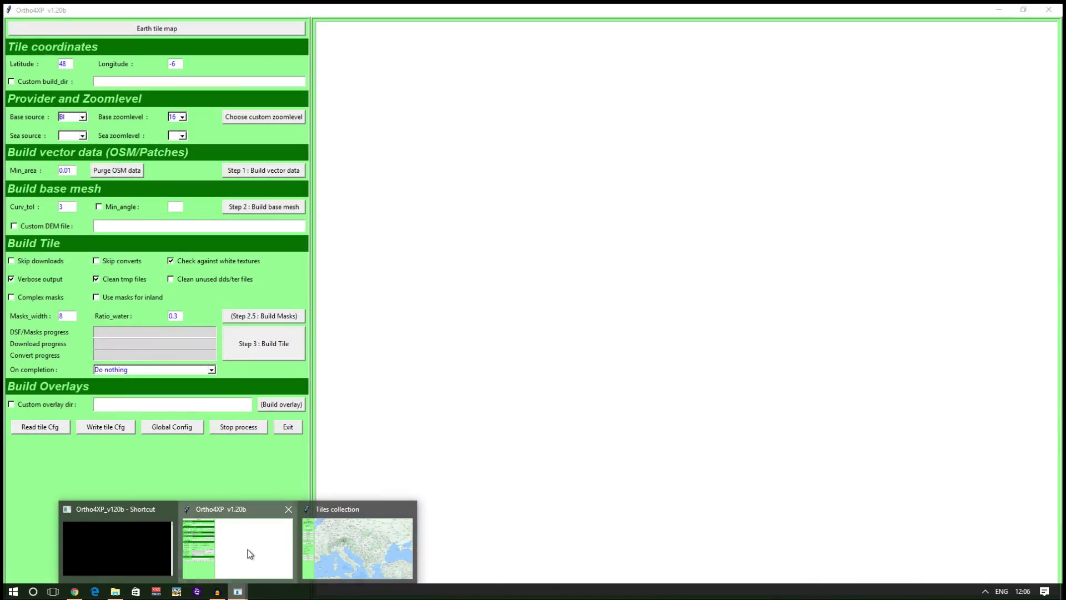
# Bring the Ortho4XP v1.20b main window forward and set Base source to OSM.
pyautogui.click(249, 552)
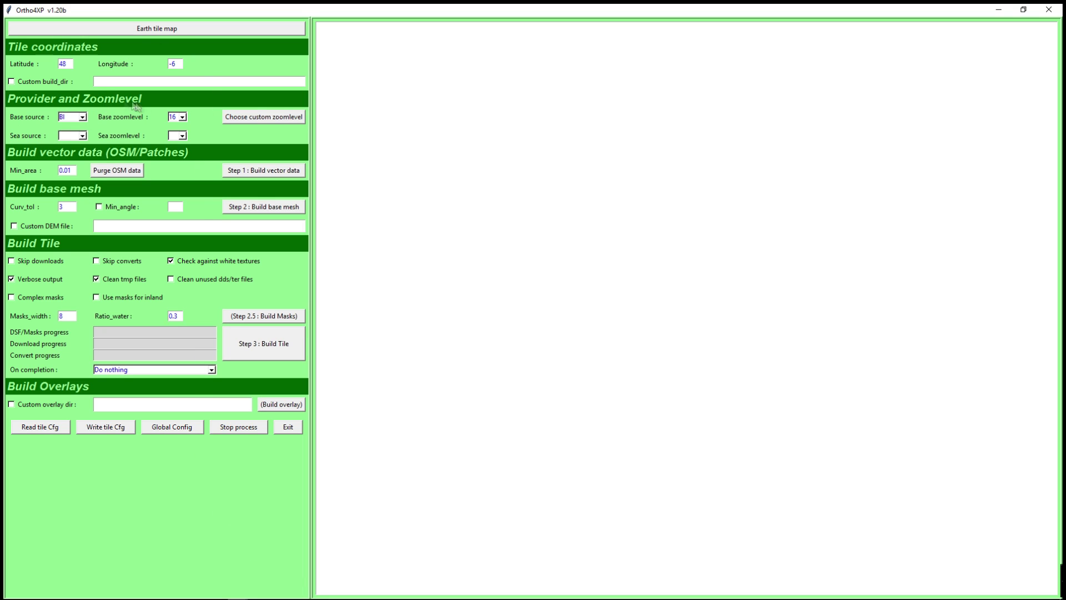
pyautogui.click(82, 121)
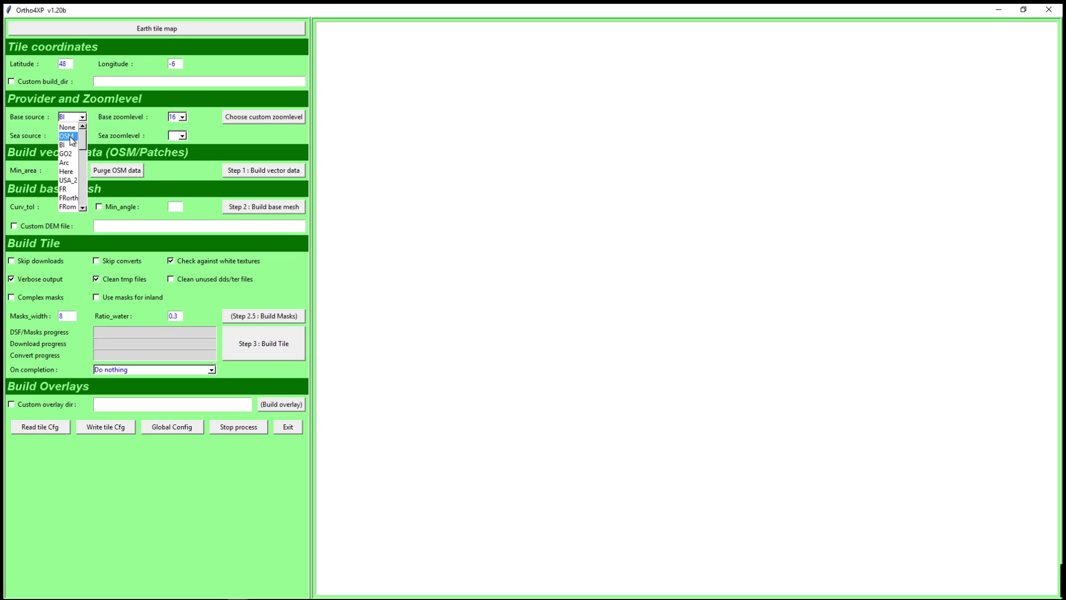
pyautogui.click(72, 136)
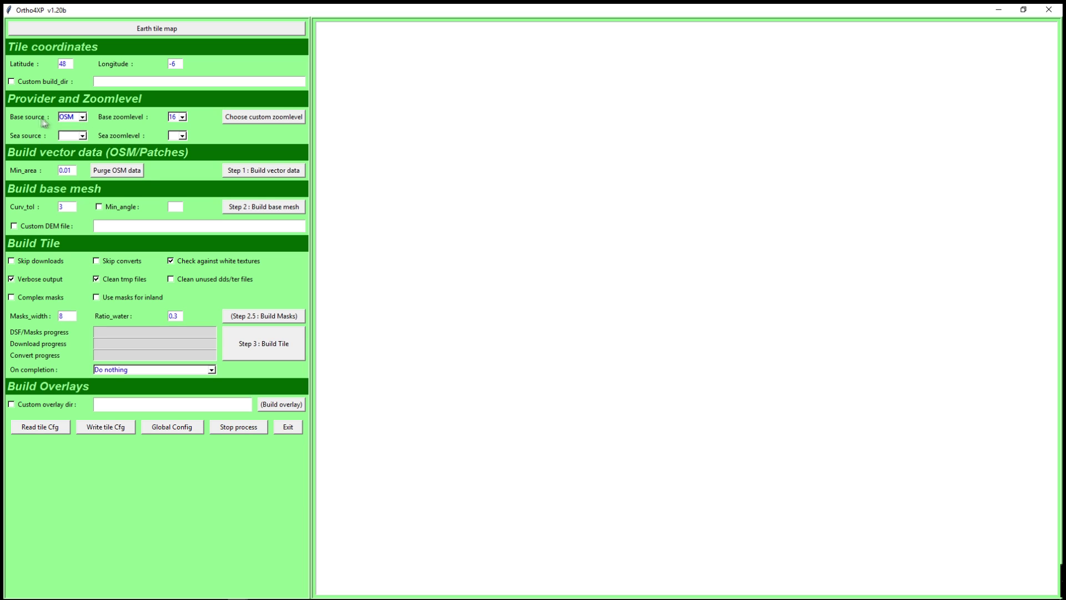
pyautogui.click(183, 118)
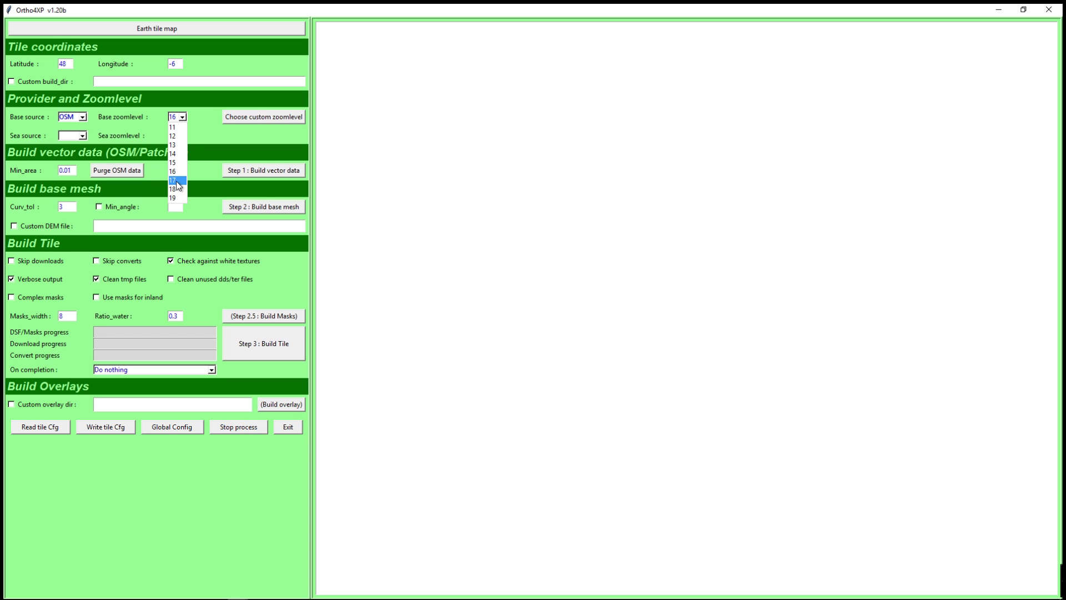
# Set Base zoomlevel to 17 and enable Custom overlay dir.
pyautogui.click(176, 181)
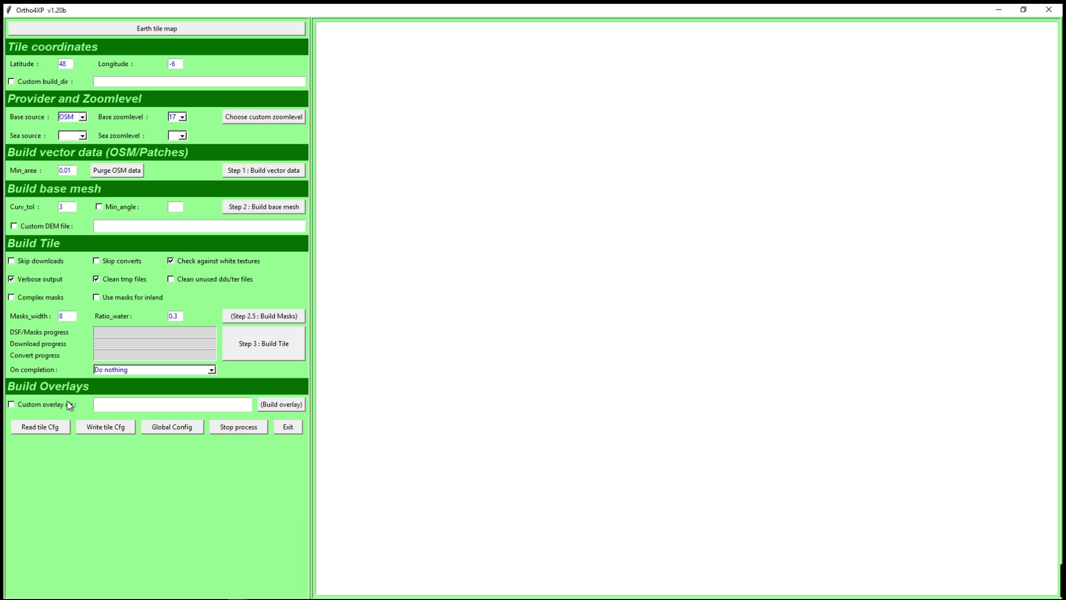
pyautogui.click(12, 403)
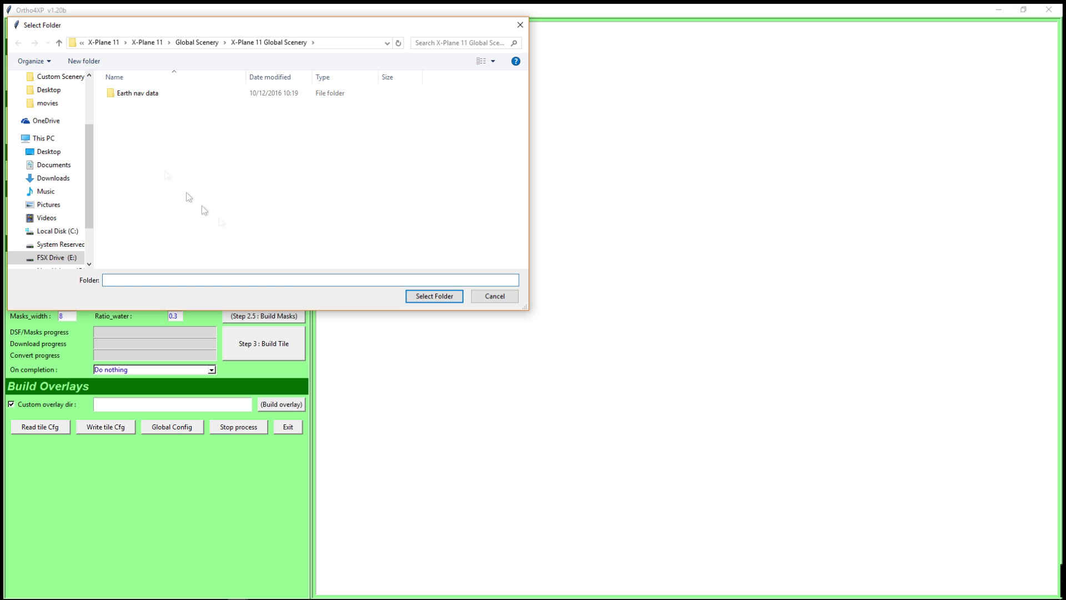
# Choose E:/X-Plane 11/X-Plane 11/Global Scenery/X-Plane 11 Global Scenery as the overlay folder.
pyautogui.click(435, 296)
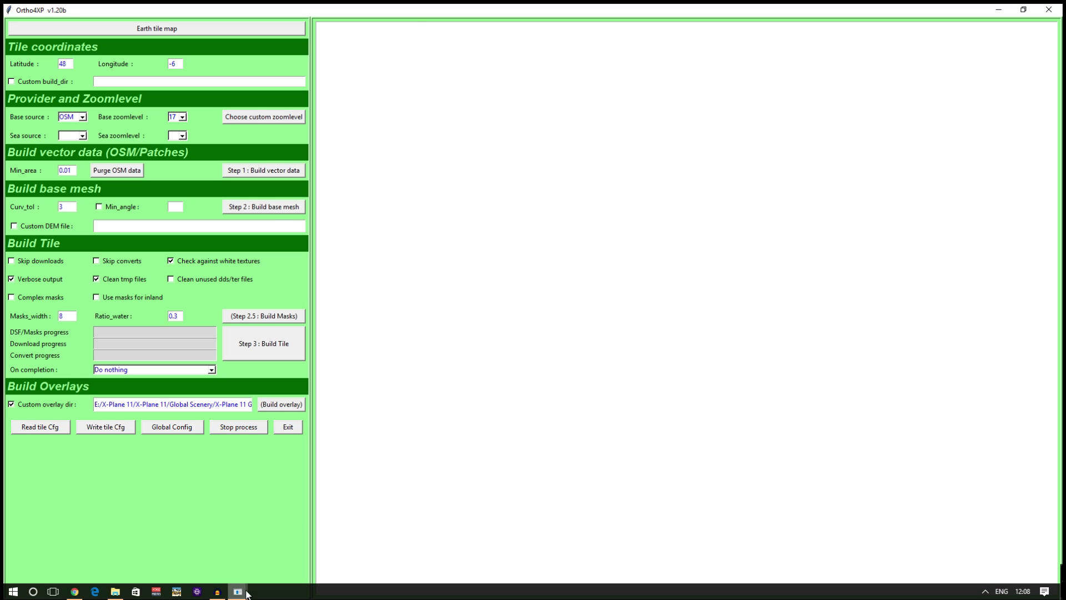
# Switch to the Tiles collection window and run Batch Build on the two marked Alpine tiles.
pyautogui.click(236, 588)
pyautogui.click(357, 544)
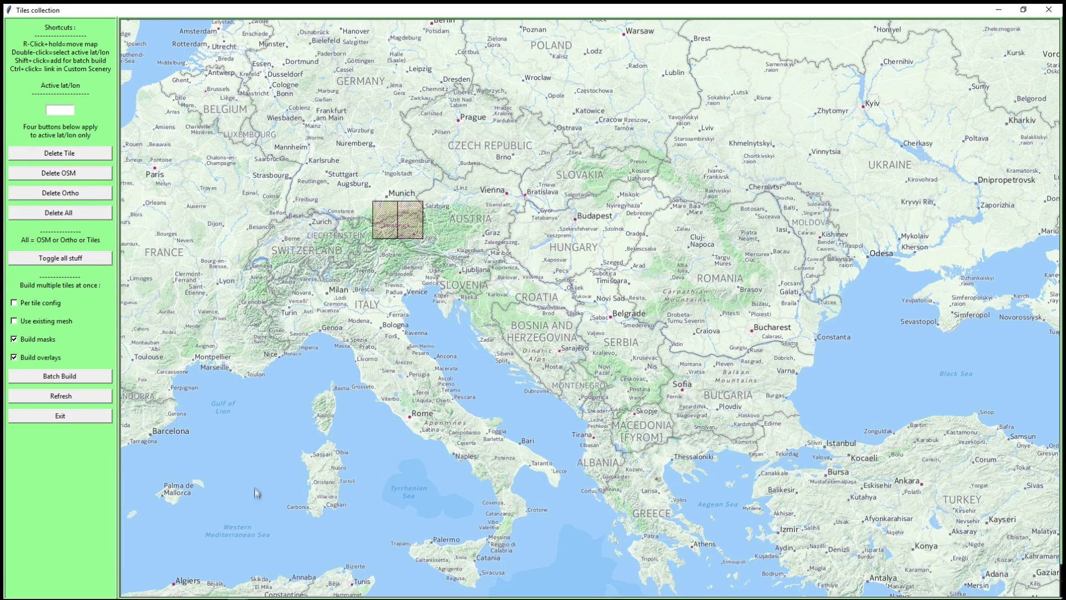
pyautogui.click(72, 375)
pyautogui.moveTo(244, 593)
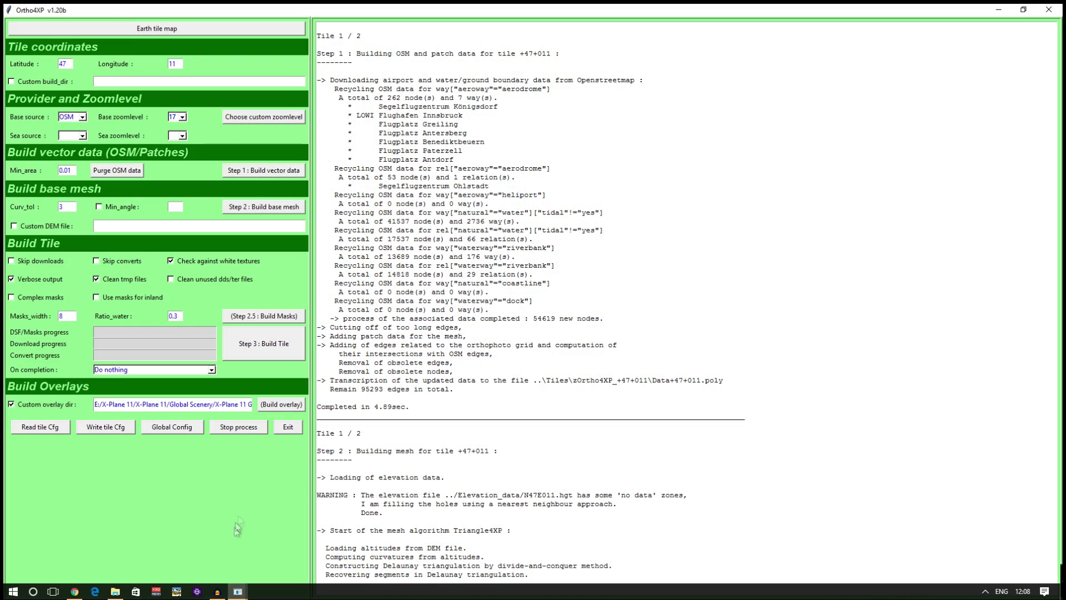
# Back in the main window, watch the log until tile +47+011's mesh completes in 52.03 sec.
pyautogui.click(238, 528)
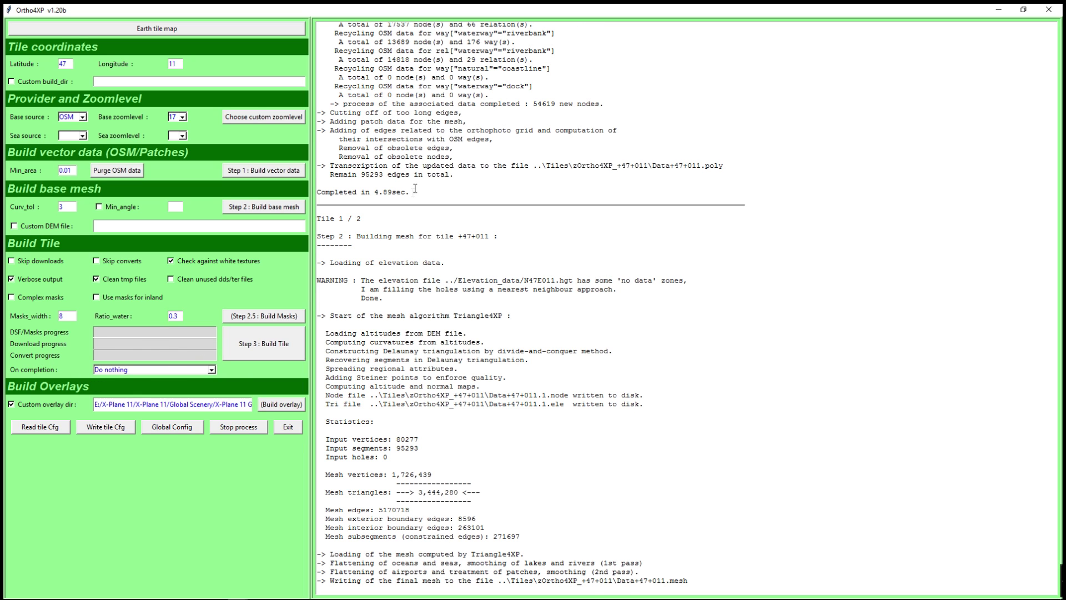
pyautogui.moveTo(411, 194); pyautogui.dragTo(319, 197)
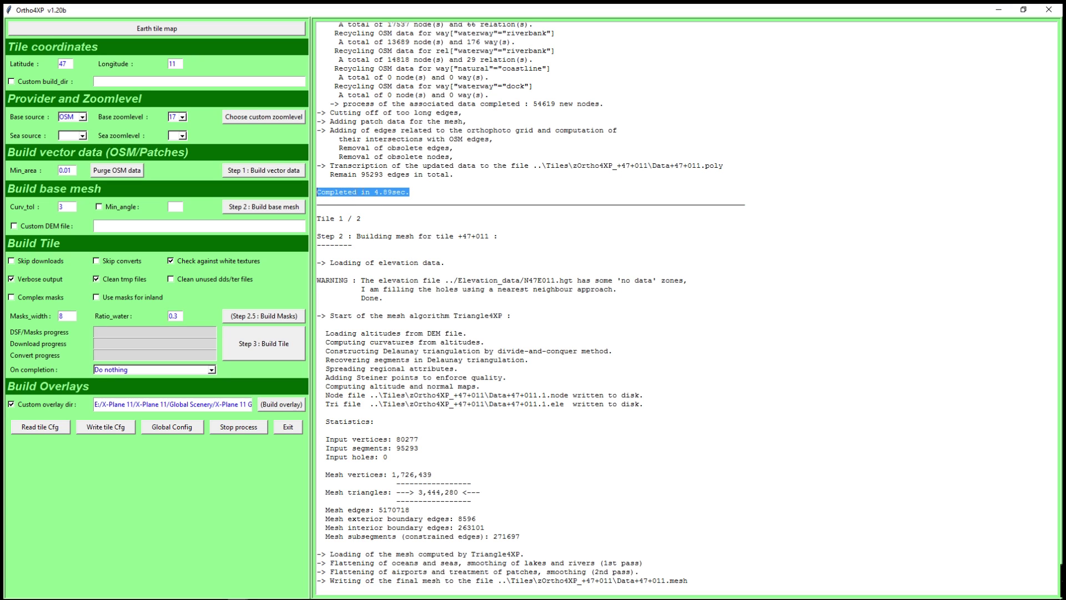
pyautogui.click(413, 192)
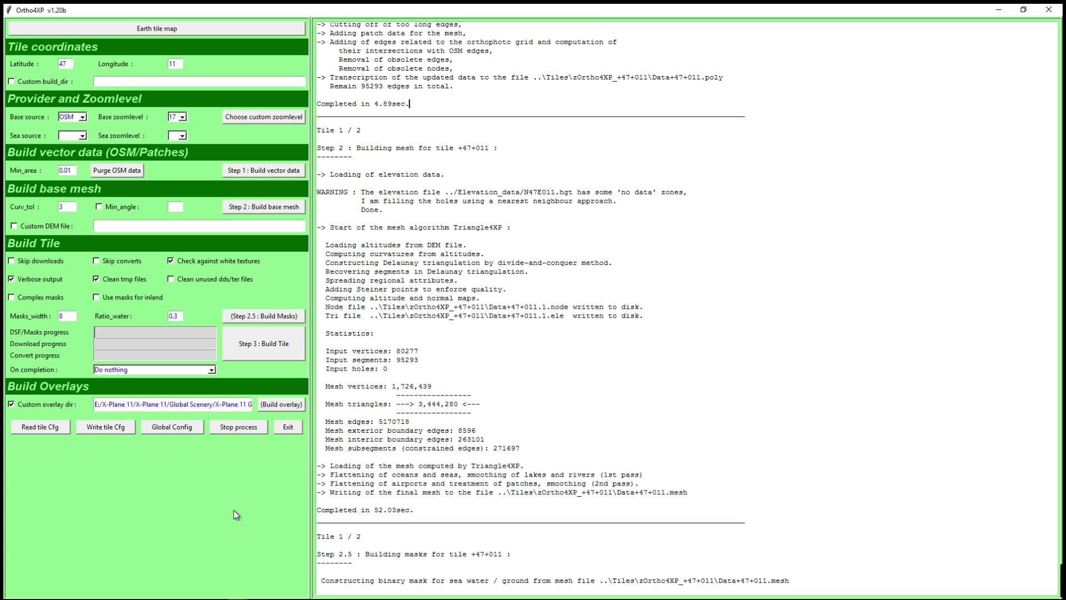
# Stop the running batch build, leave On completion at Do nothing, and minimise the main Ortho4XP window.
pyautogui.click(240, 428)
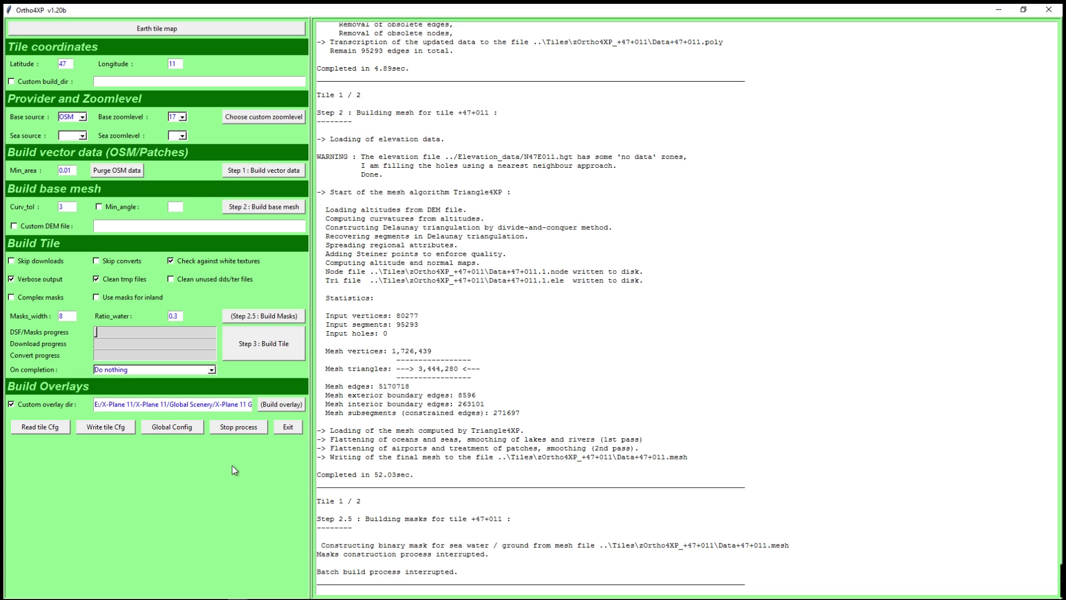
pyautogui.click(209, 368)
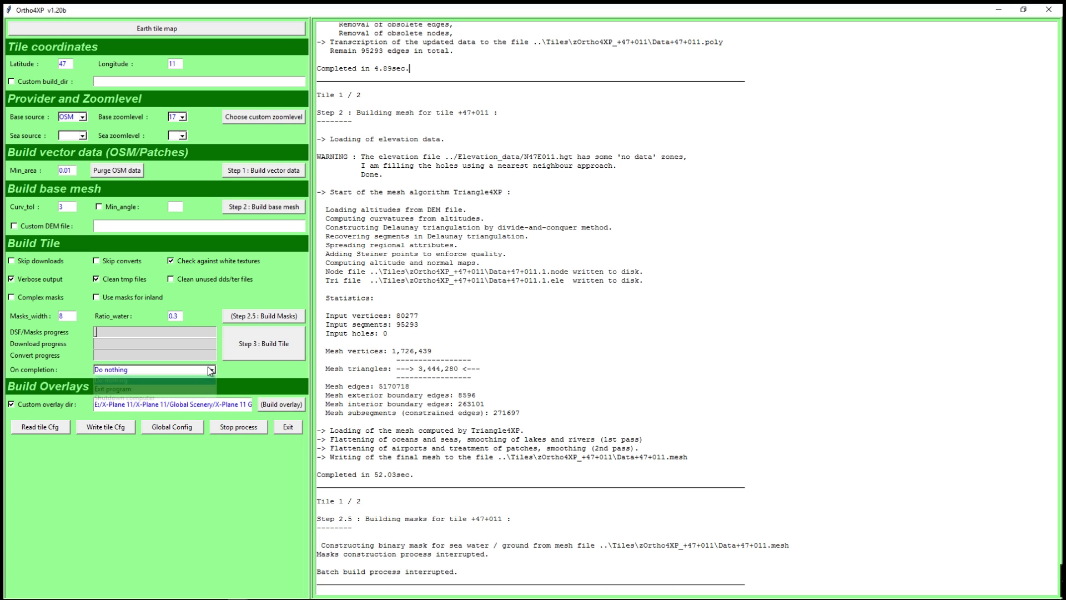
pyautogui.click(124, 380)
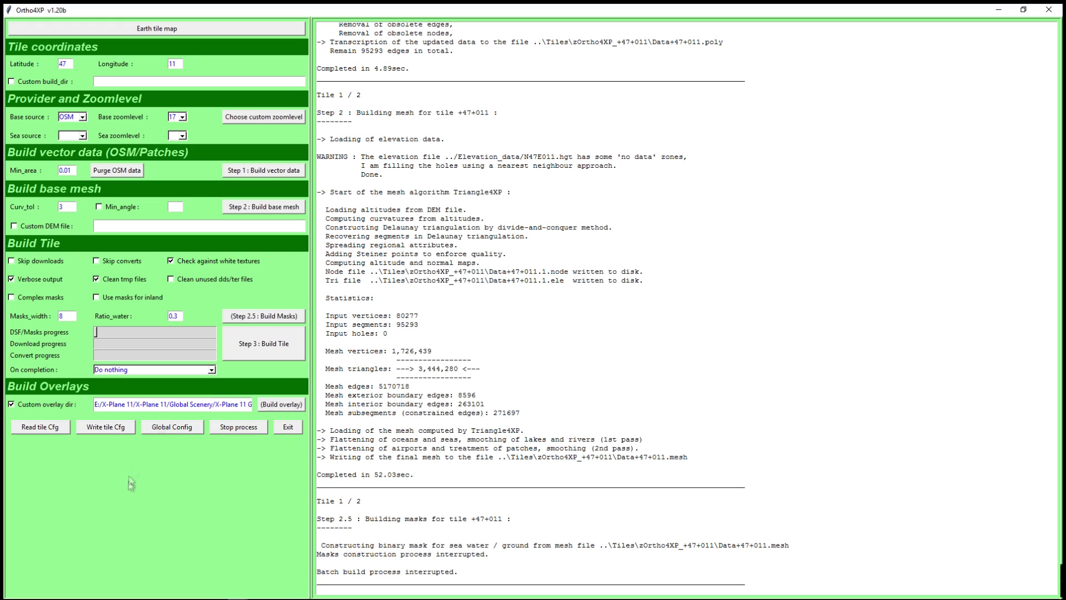
pyautogui.click(998, 10)
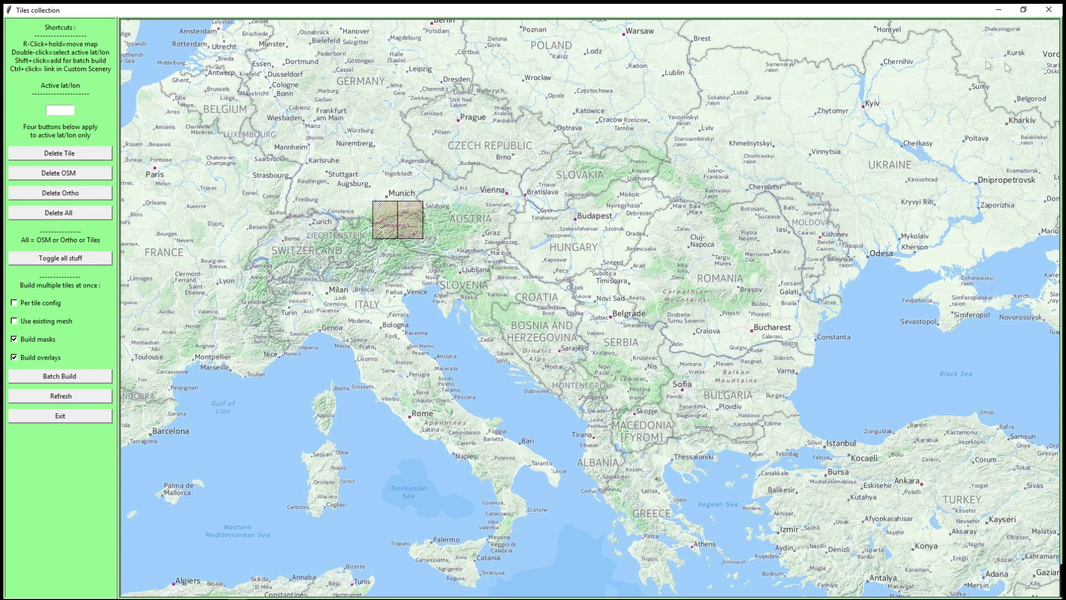
# Minimise the tiles map, close the Ortho4XP console, and show the Ortho4XP folder on E: in File Explorer.
pyautogui.click(1049, 10)
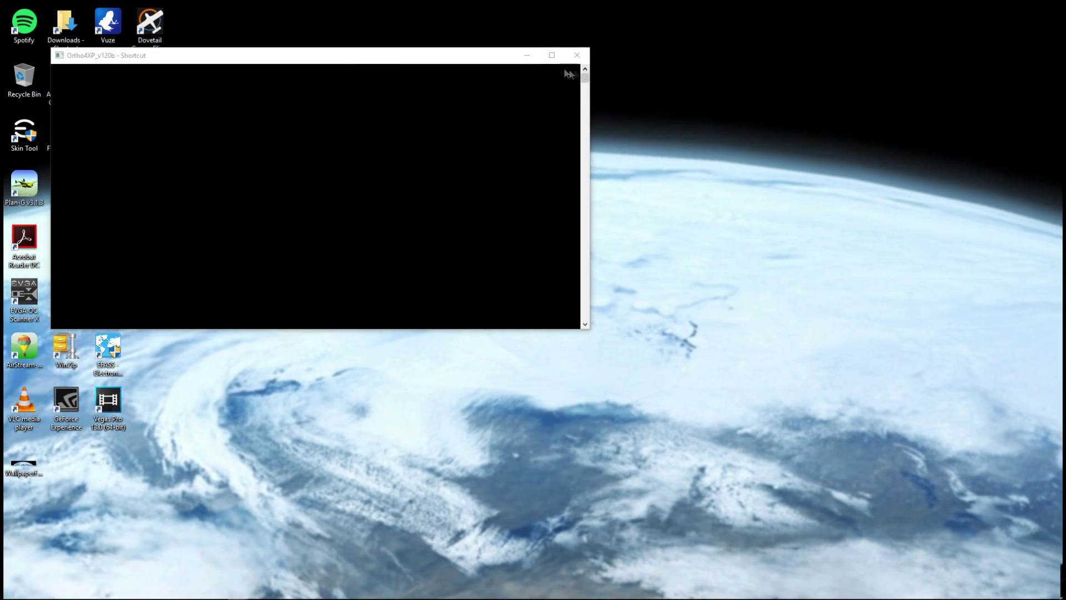
pyautogui.click(577, 55)
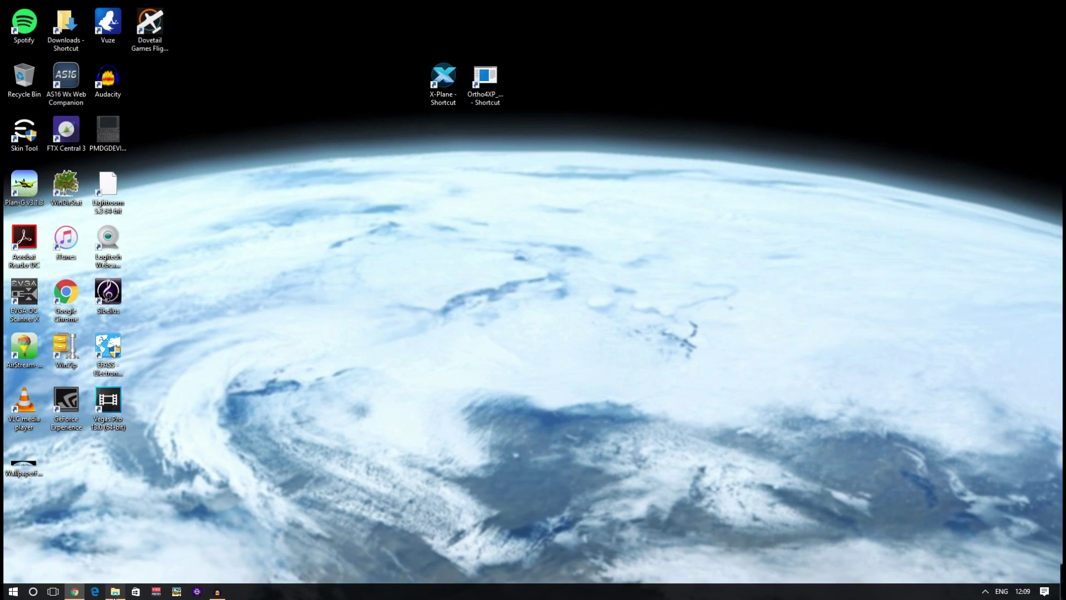
pyautogui.click(114, 593)
pyautogui.moveTo(529, 238); pyautogui.dragTo(474, 65)
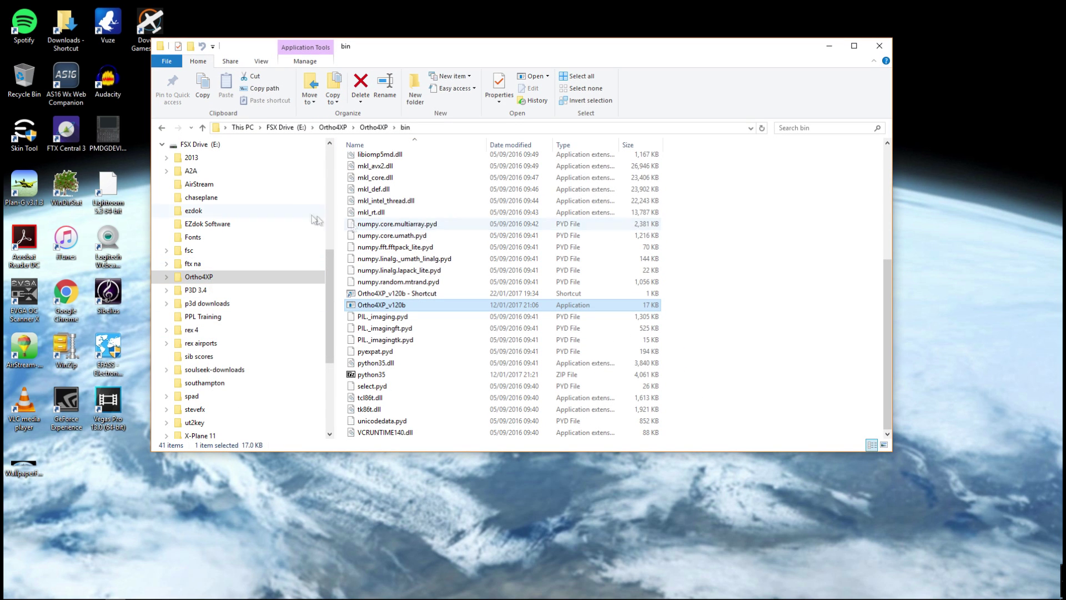
pyautogui.click(161, 128)
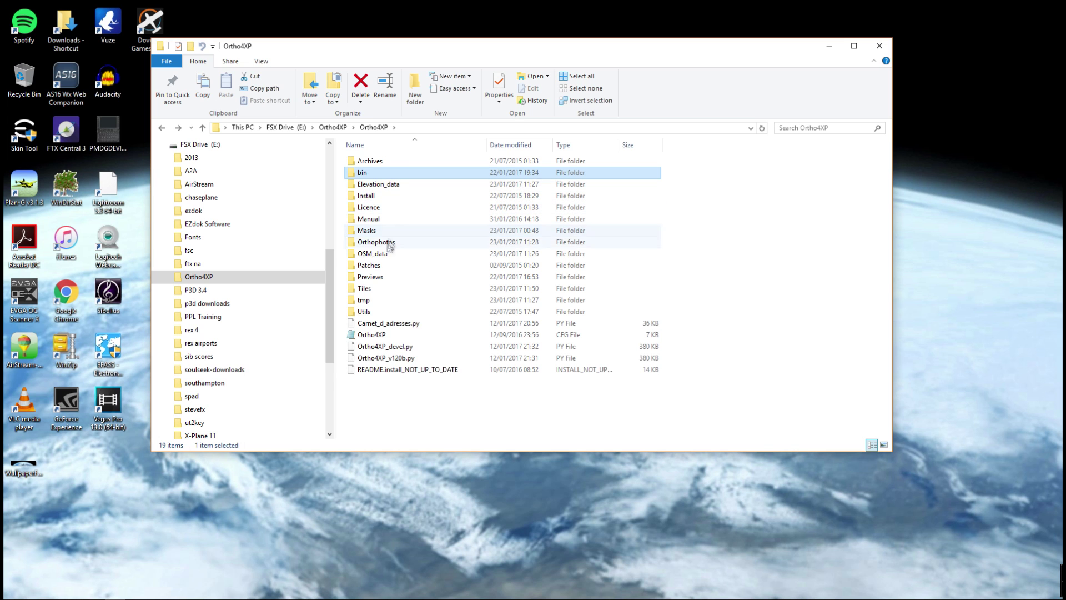
pyautogui.click(434, 423)
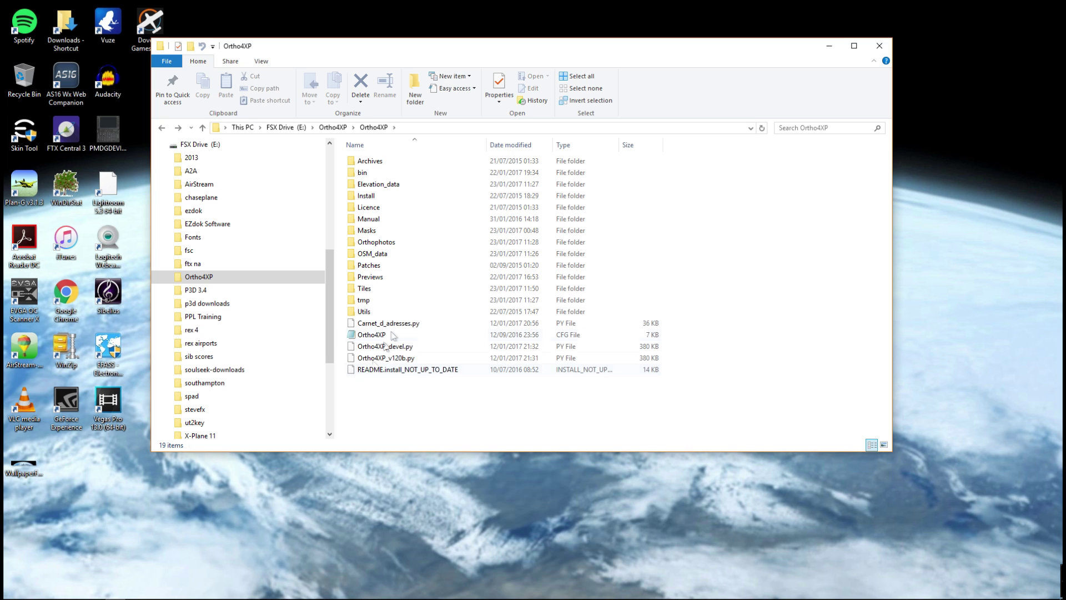
pyautogui.moveTo(360, 301)
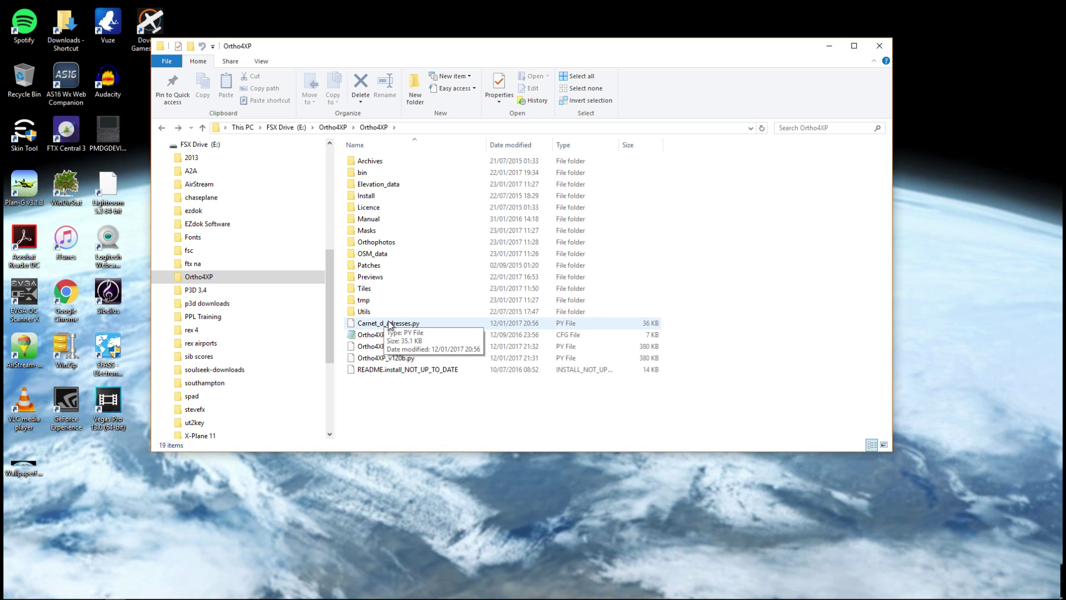
# Browse to X-Plane 11 > X-Plane 11 > Custom Scenery and select the yOrtho4XP_Overlays folder.
pyautogui.click(202, 436)
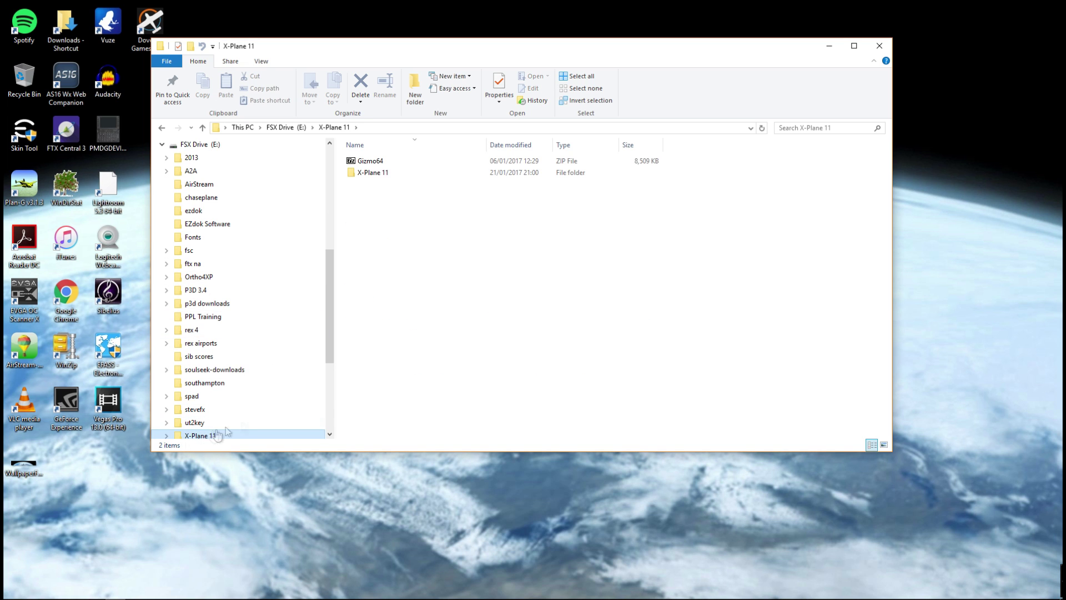
pyautogui.doubleClick(367, 173)
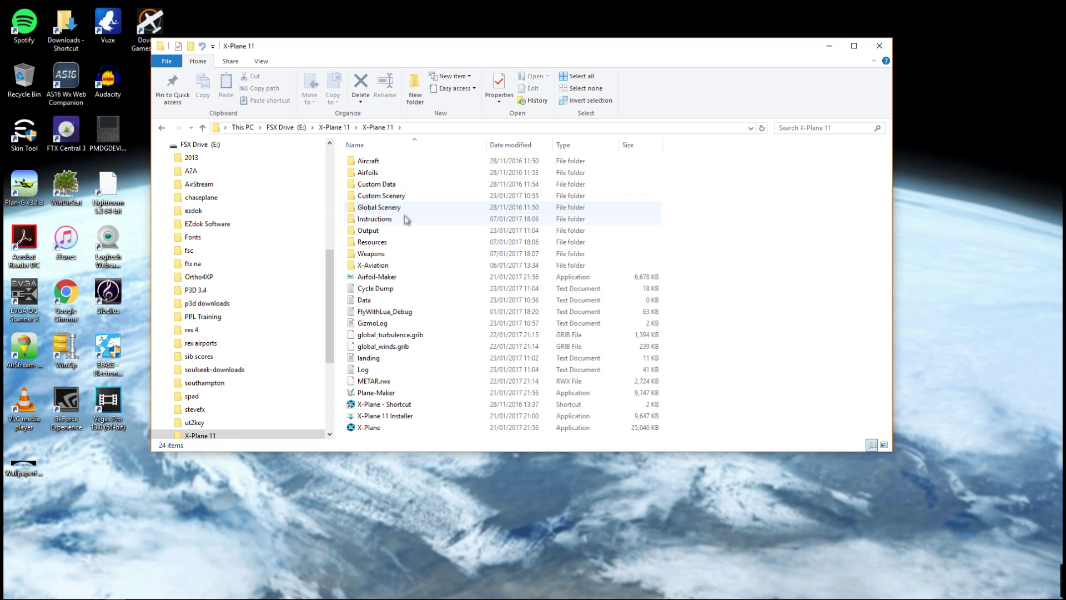
pyautogui.doubleClick(410, 198)
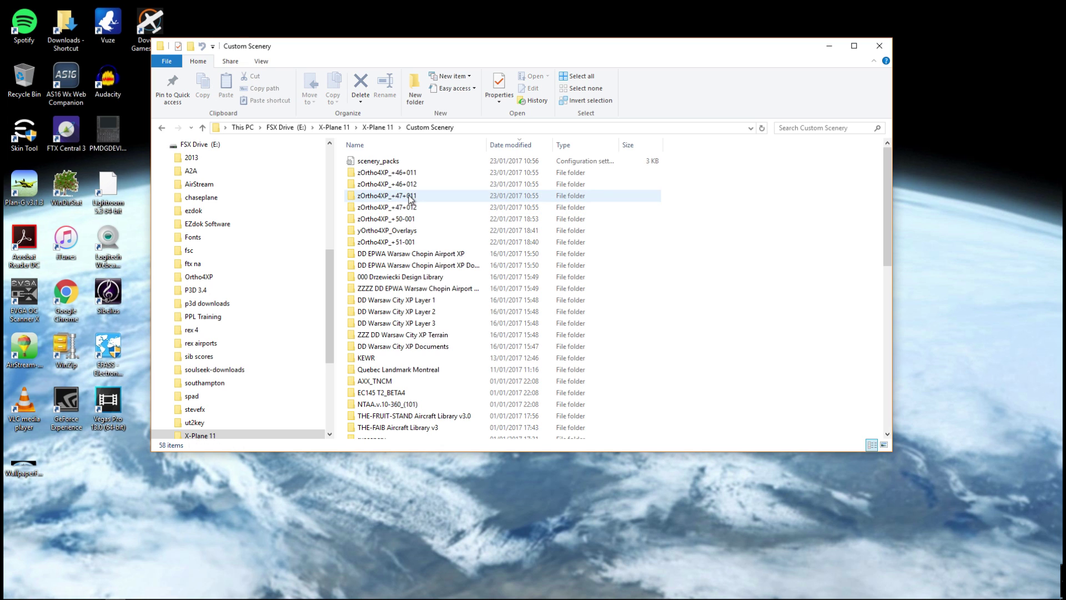
pyautogui.click(383, 231)
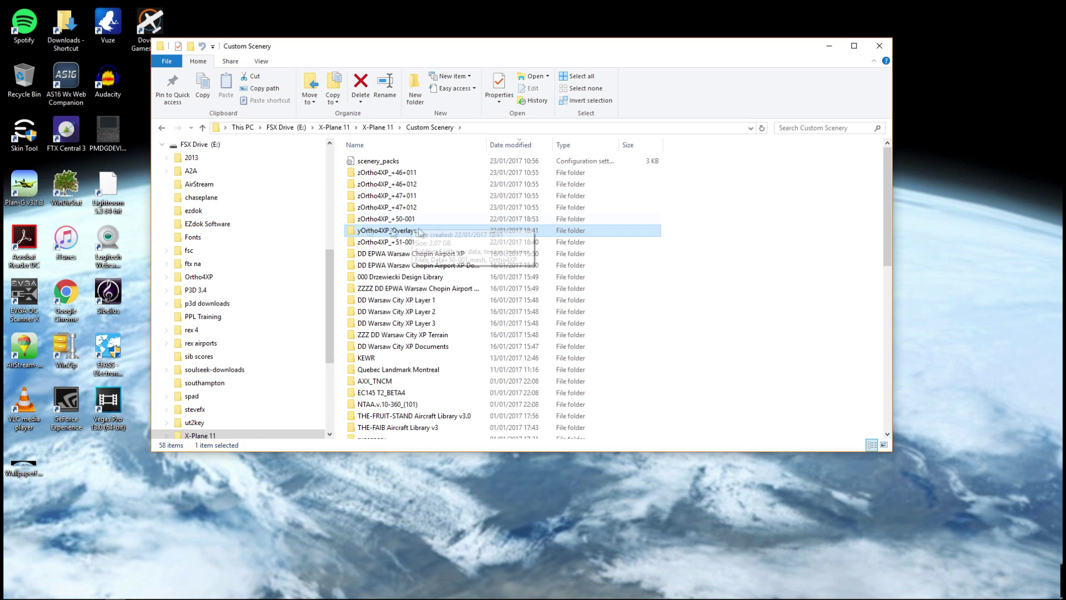
# Look inside yOrtho4XP_Overlays > Earth nav data, then return to Custom Scenery.
pyautogui.click(163, 129)
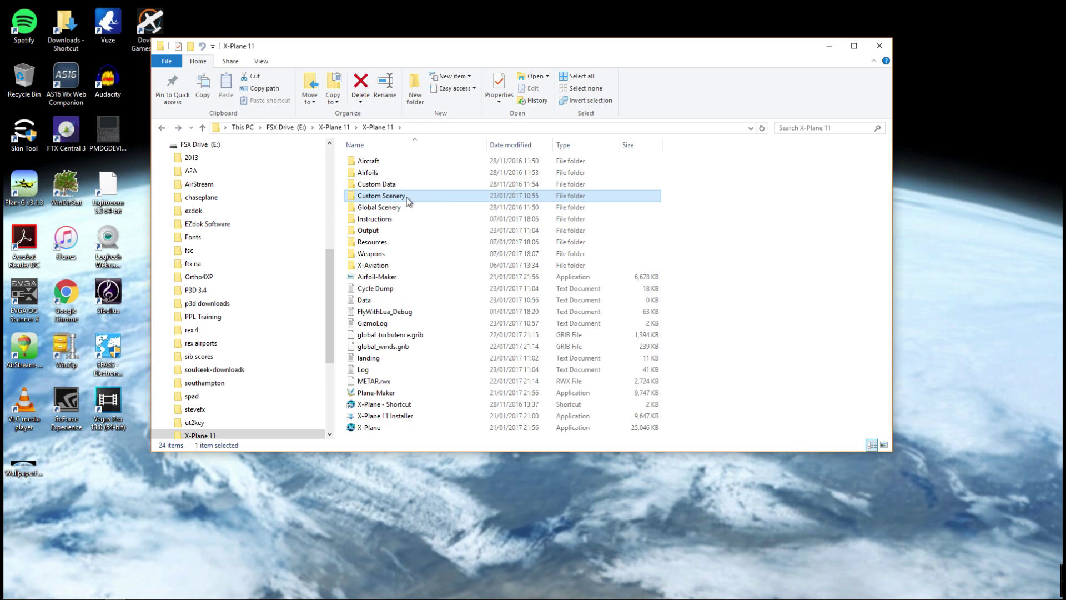
pyautogui.doubleClick(408, 197)
pyautogui.doubleClick(397, 231)
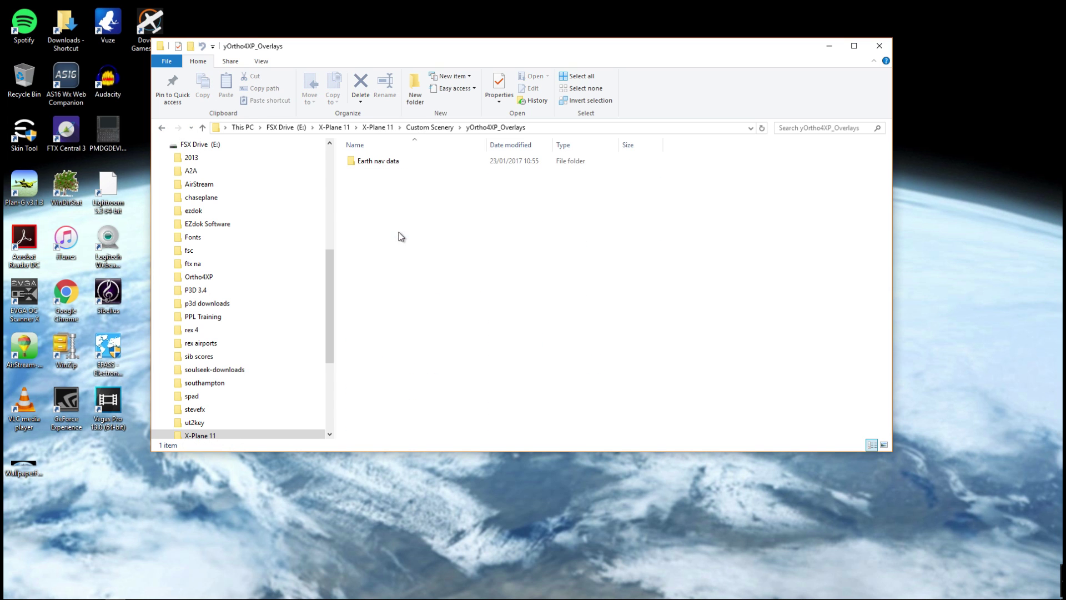
pyautogui.doubleClick(374, 164)
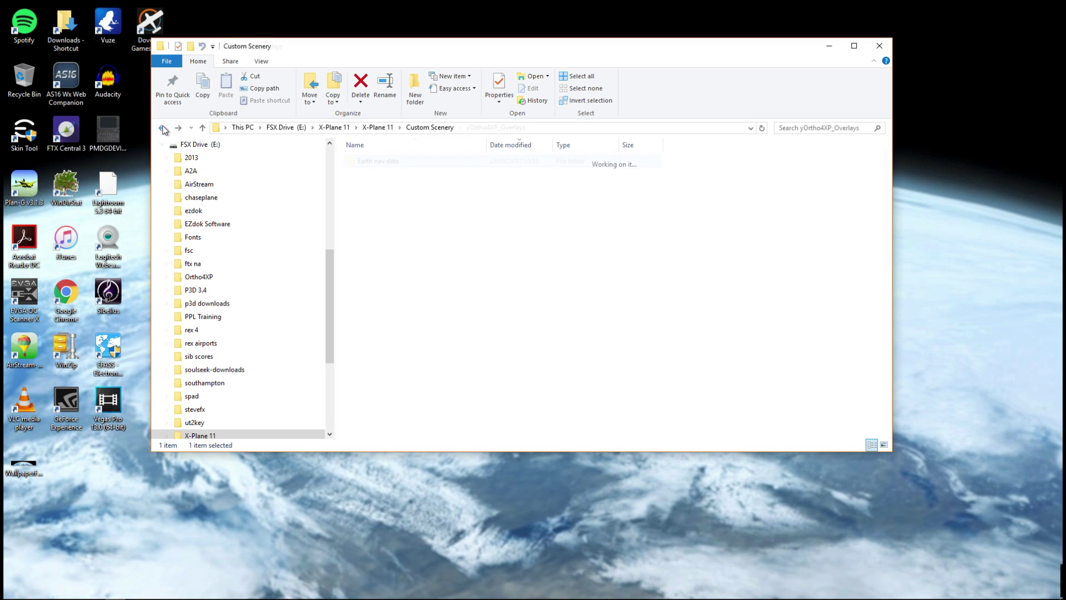
pyautogui.hotkey('alt', 'Left')
pyautogui.hotkey('alt', 'Left')
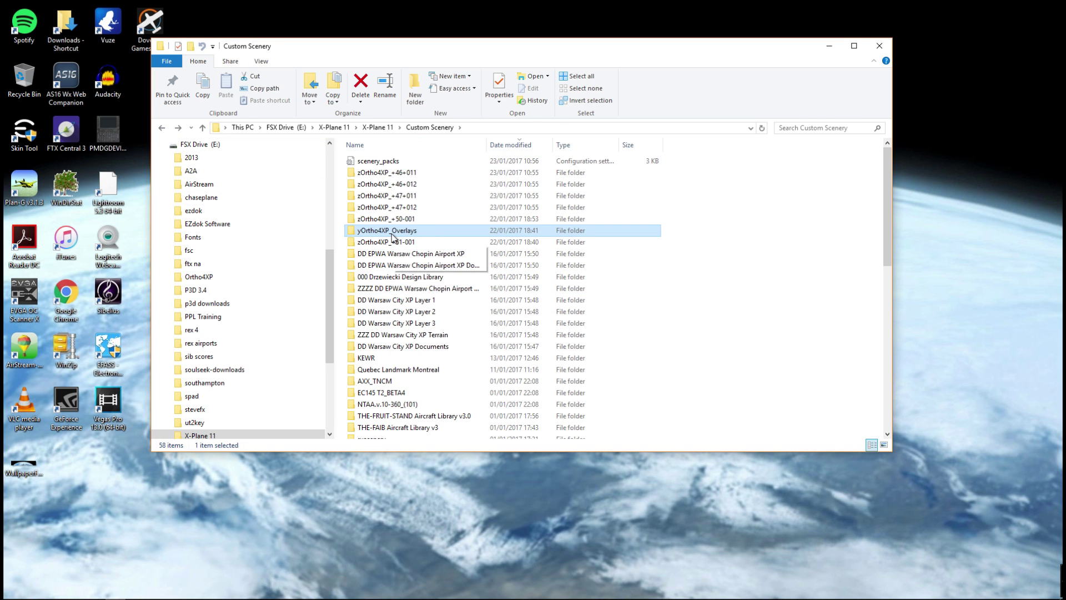
pyautogui.moveTo(392, 234); pyautogui.dragTo(228, 283)
# Browse to E:\Ortho4XP\Ortho4XP\Tiles and select the zOrtho4XP_+47+011 tile folder.
pyautogui.click(197, 280)
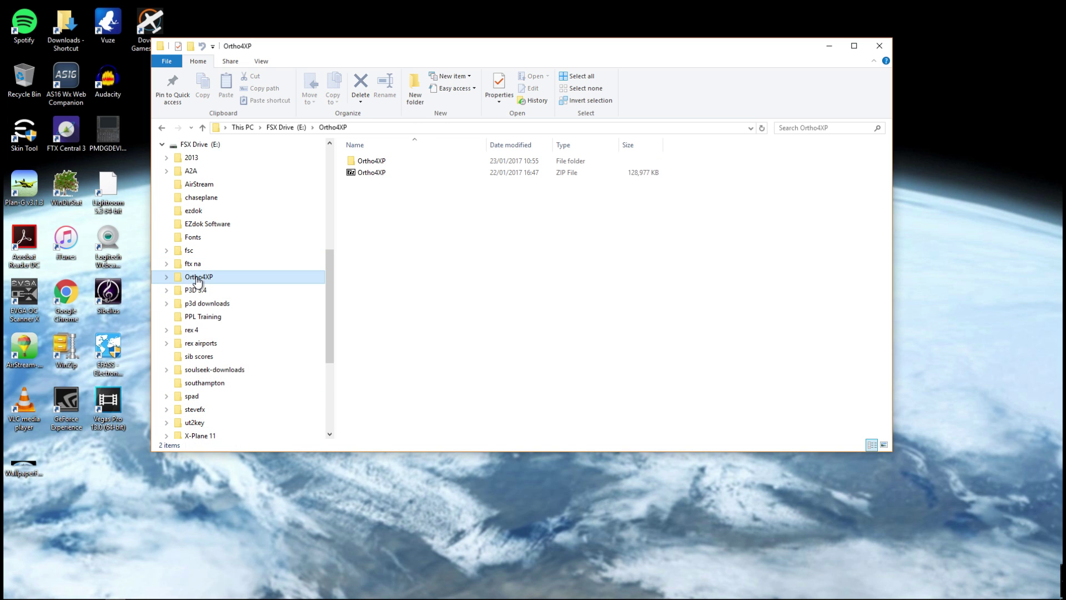
pyautogui.doubleClick(366, 162)
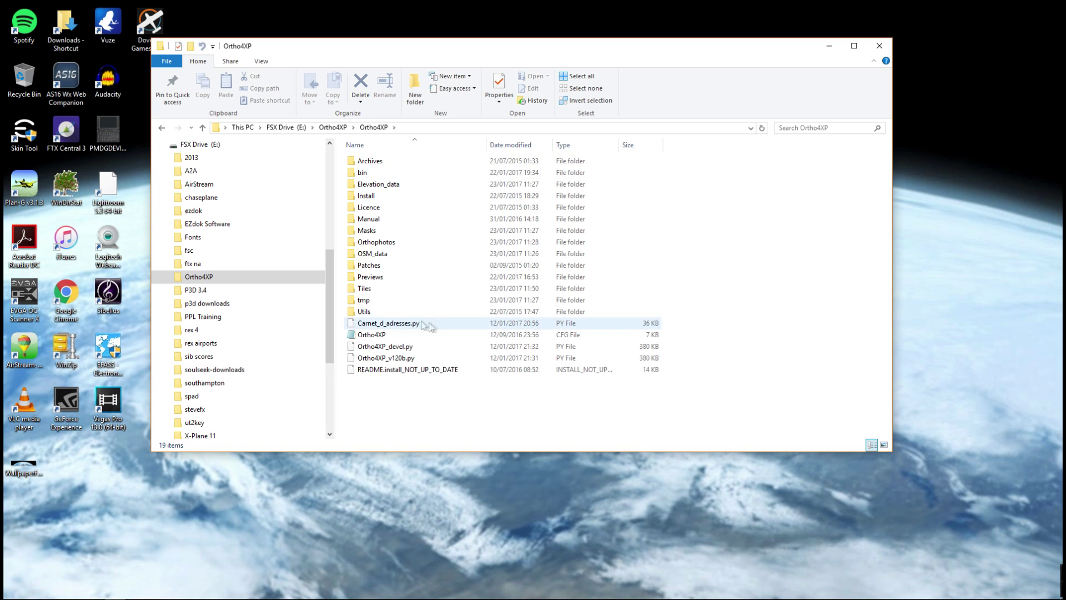
pyautogui.doubleClick(367, 290)
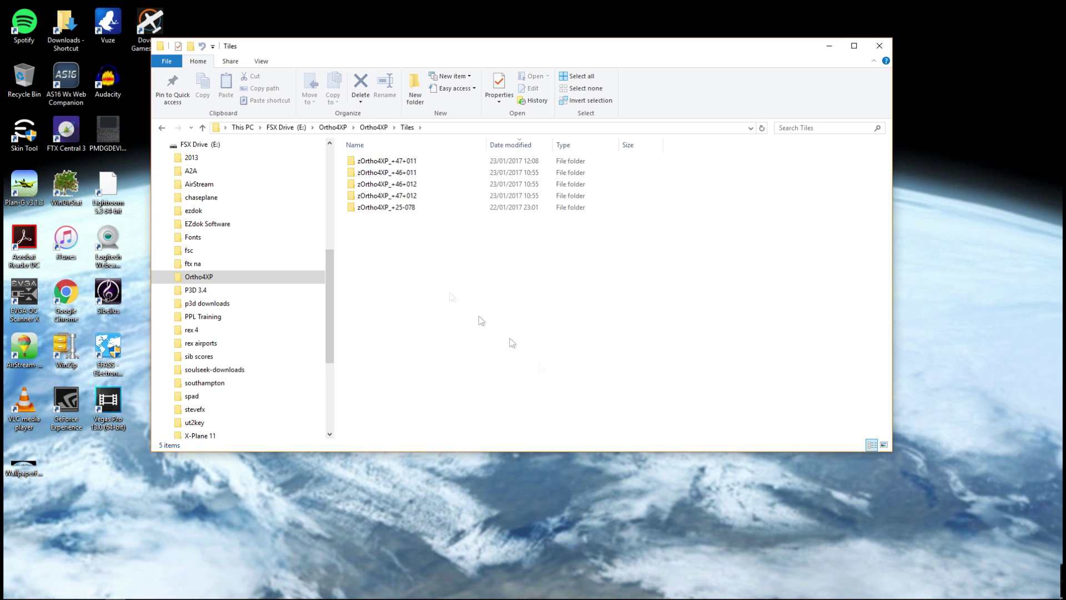
pyautogui.click(377, 162)
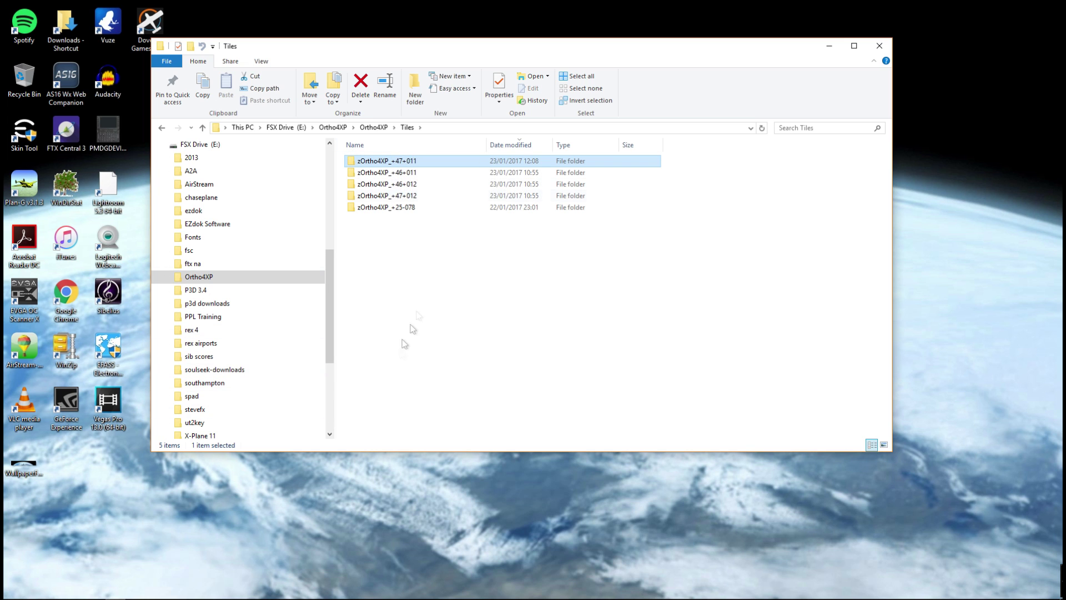
pyautogui.click(445, 308)
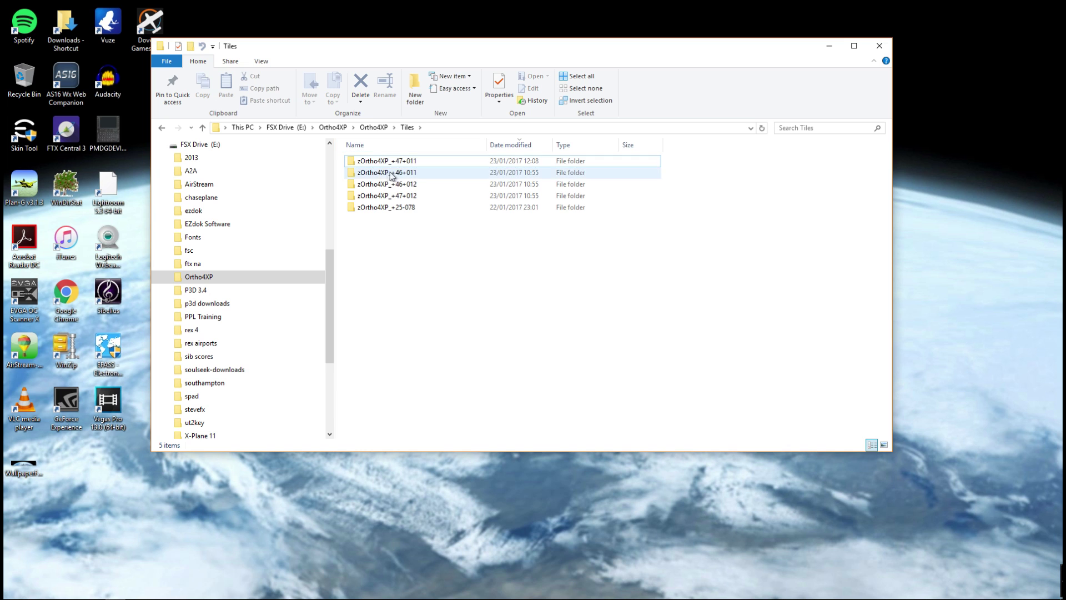
pyautogui.click(403, 163)
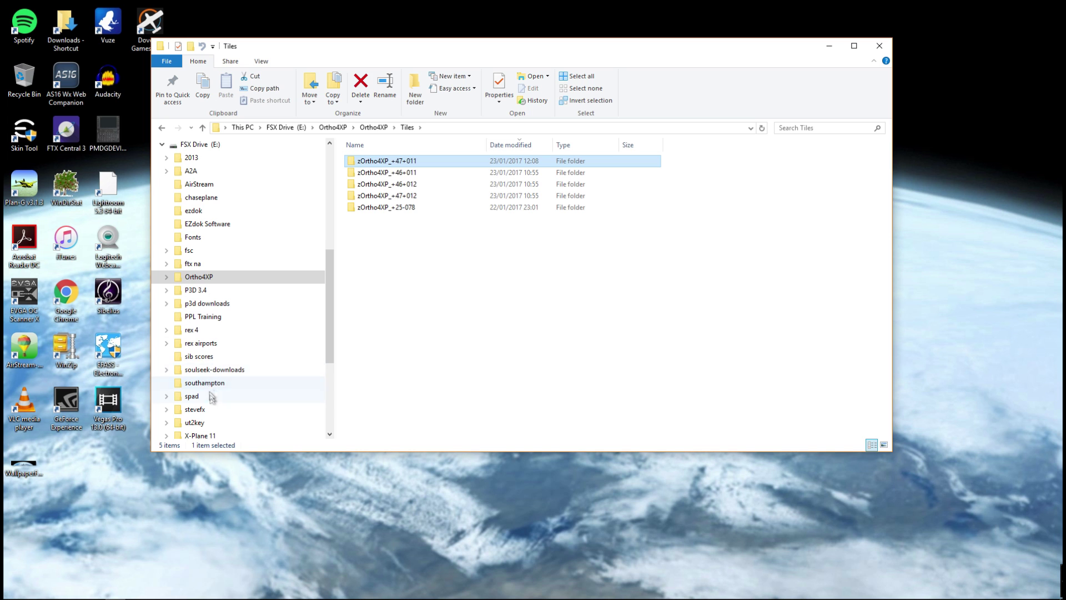
# Navigate to E:\X-Plane 11\X-Plane 11\Custom Scenery.
pyautogui.scroll(-1, 213, 401)
pyautogui.click(211, 422)
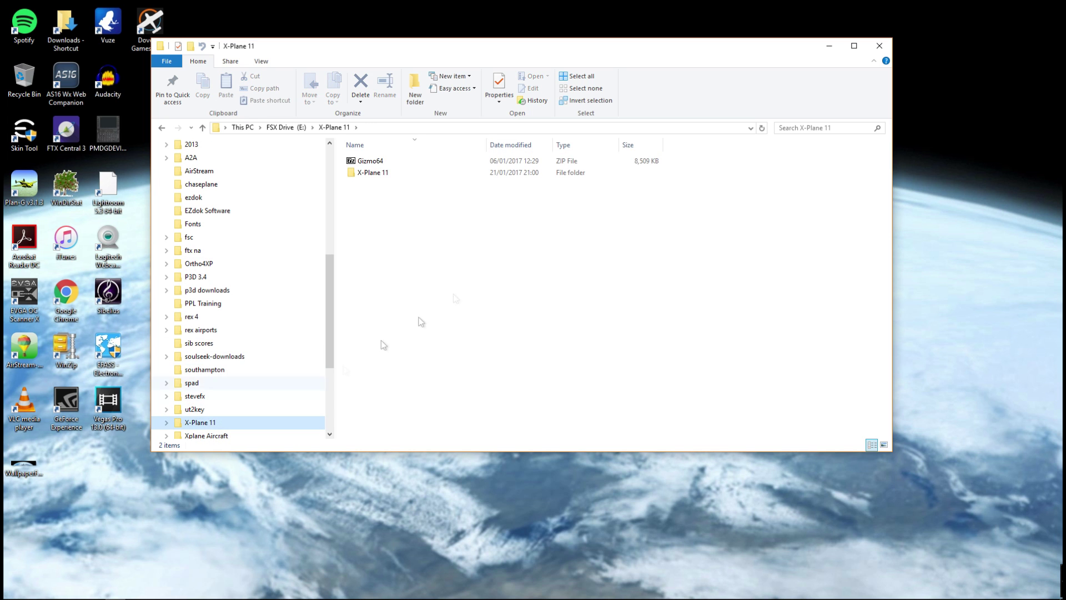
pyautogui.doubleClick(363, 176)
pyautogui.doubleClick(385, 192)
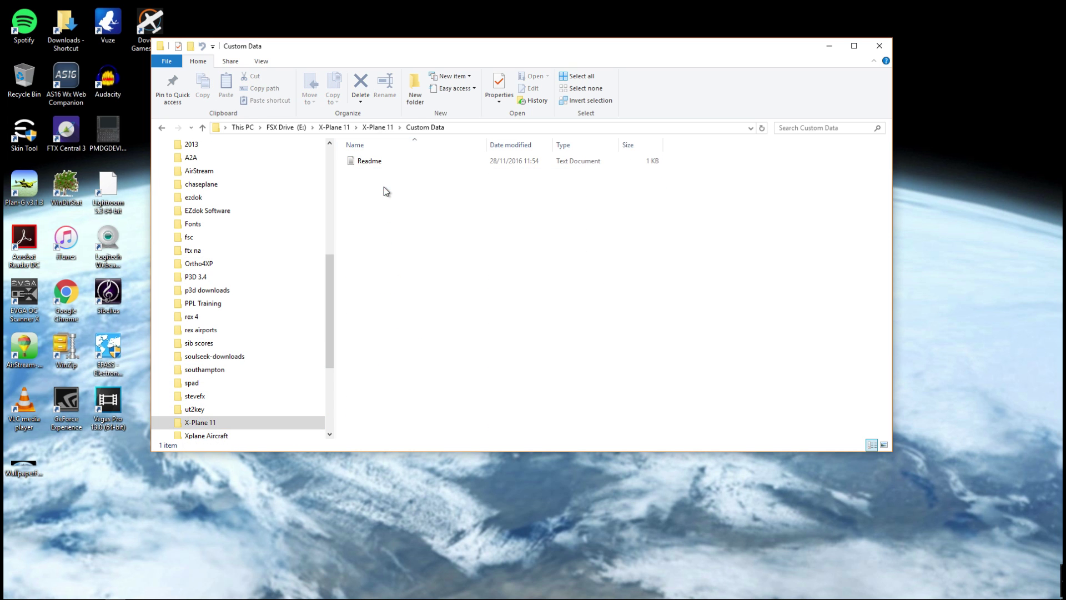
pyautogui.click(166, 128)
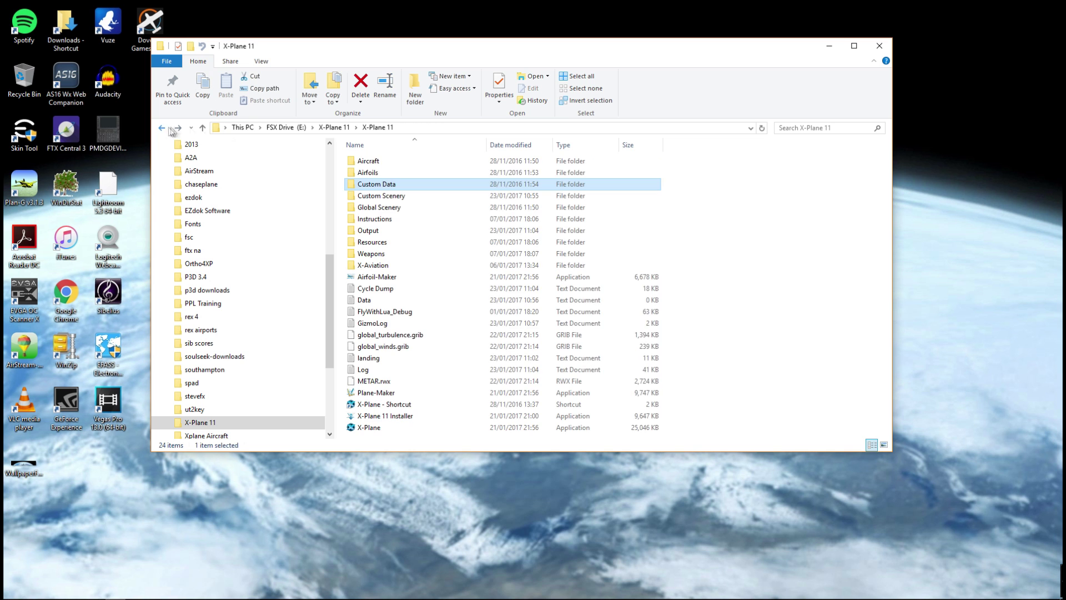
pyautogui.doubleClick(393, 199)
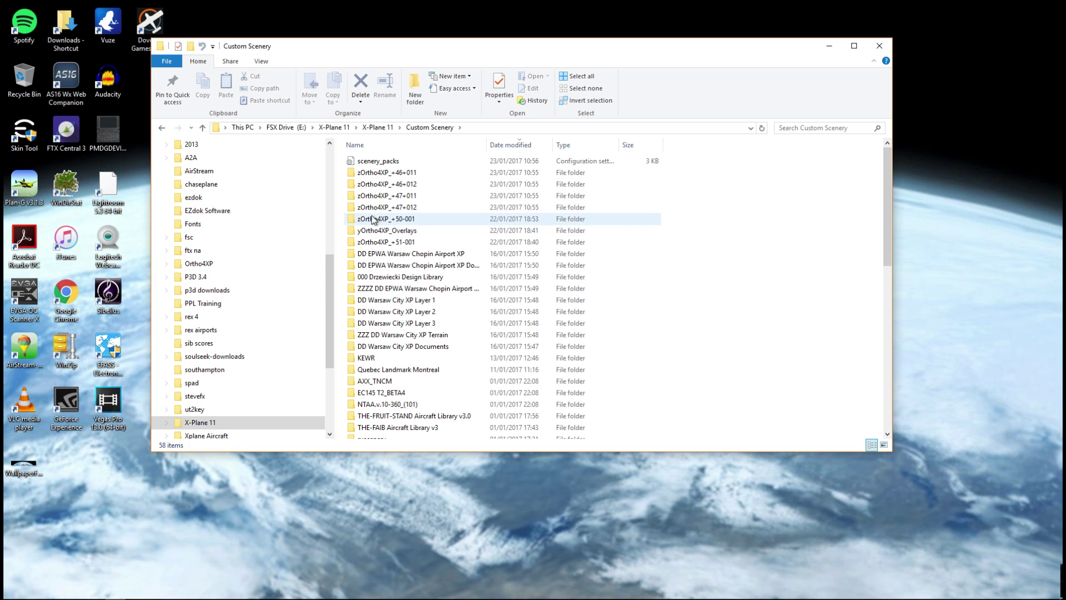
# Check the zOrtho4XP tile folders (+46+011 to +50-001) and select the scenery_packs file.
pyautogui.click(389, 218)
pyautogui.click(391, 172)
pyautogui.click(391, 184)
pyautogui.click(390, 195)
pyautogui.click(392, 209)
pyautogui.click(401, 219)
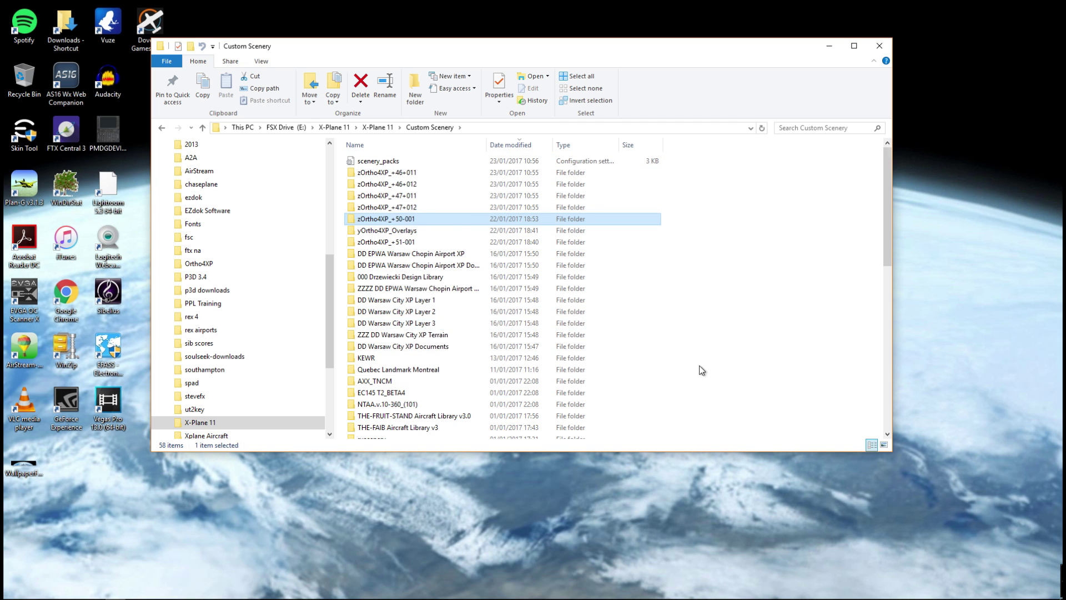
pyautogui.click(366, 163)
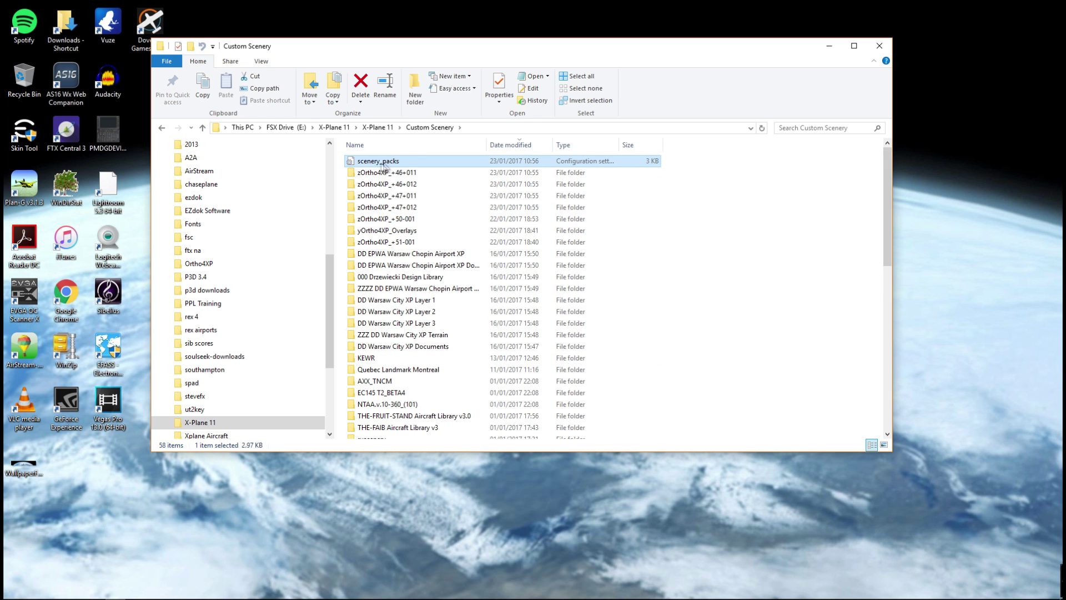
pyautogui.scroll(-5, 389, 273)
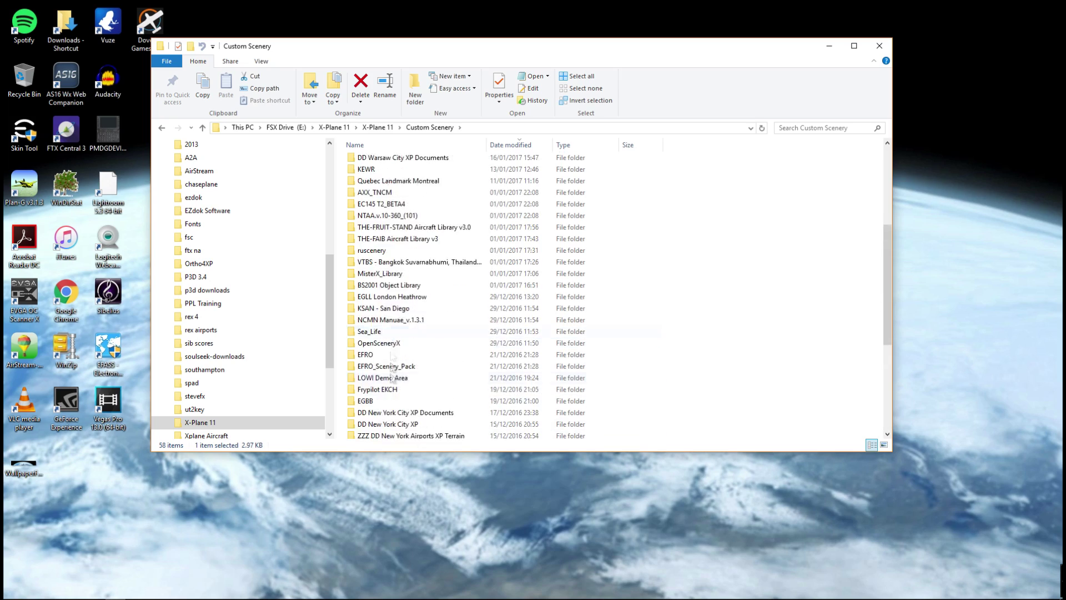
pyautogui.scroll(5, 392, 383)
# Open scenery_packs in Notepad and cut the six zOrtho4XP lines from the end of the file.
pyautogui.doubleClick(380, 162)
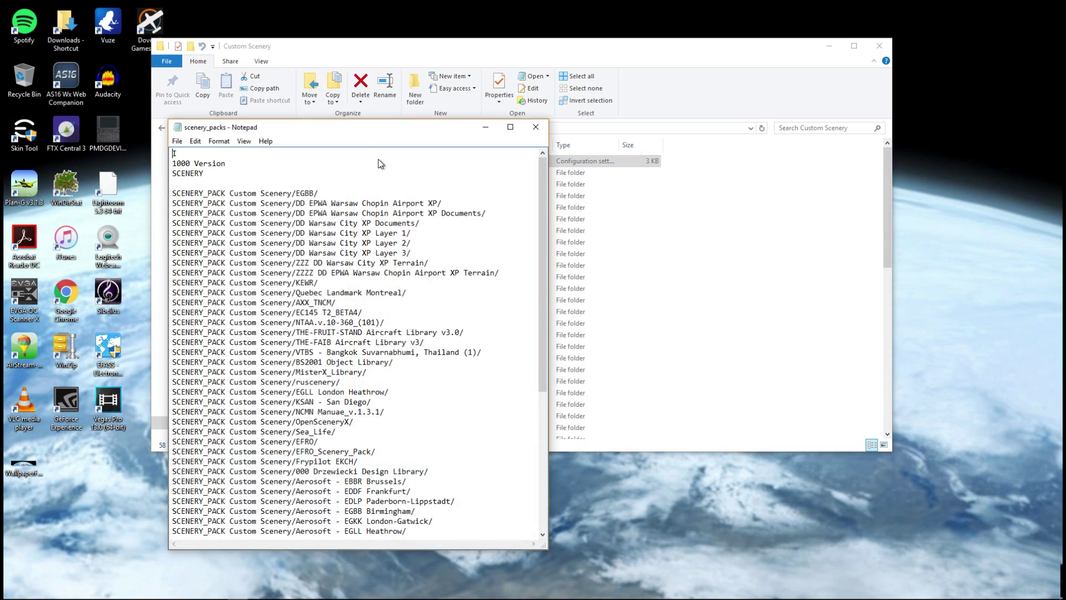
pyautogui.moveTo(362, 127); pyautogui.dragTo(366, 72)
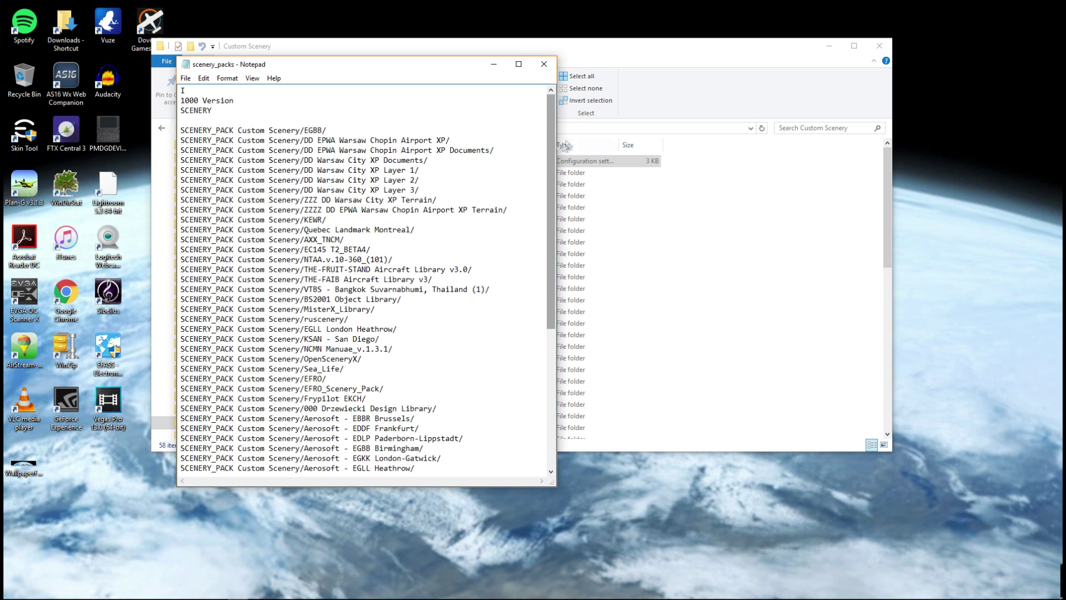
pyautogui.moveTo(552, 133); pyautogui.dragTo(552, 275)
pyautogui.moveTo(404, 458); pyautogui.dragTo(147, 408)
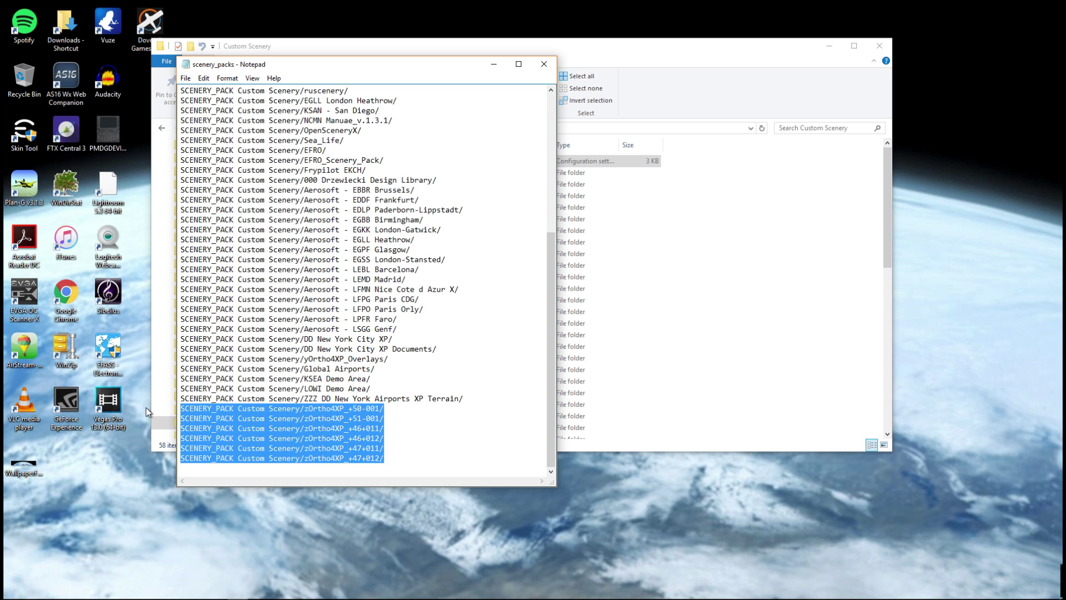
pyautogui.hotkey('ctrl', 'x')
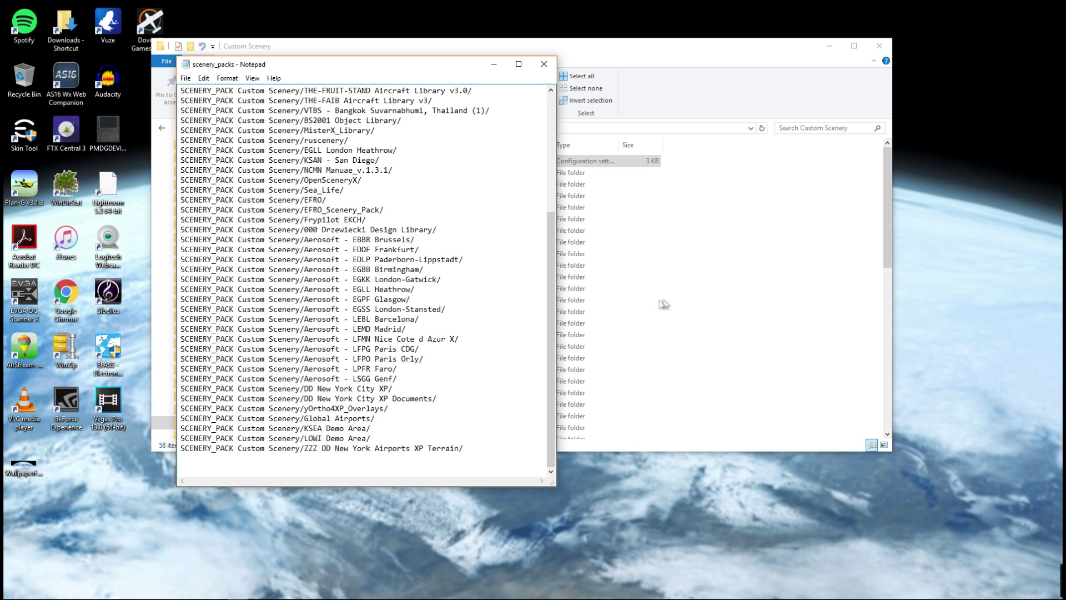
# Paste the six zOrtho4XP lines below the SCENERY header, then select and remove them again.
pyautogui.moveTo(551, 350); pyautogui.dragTo(545, 200)
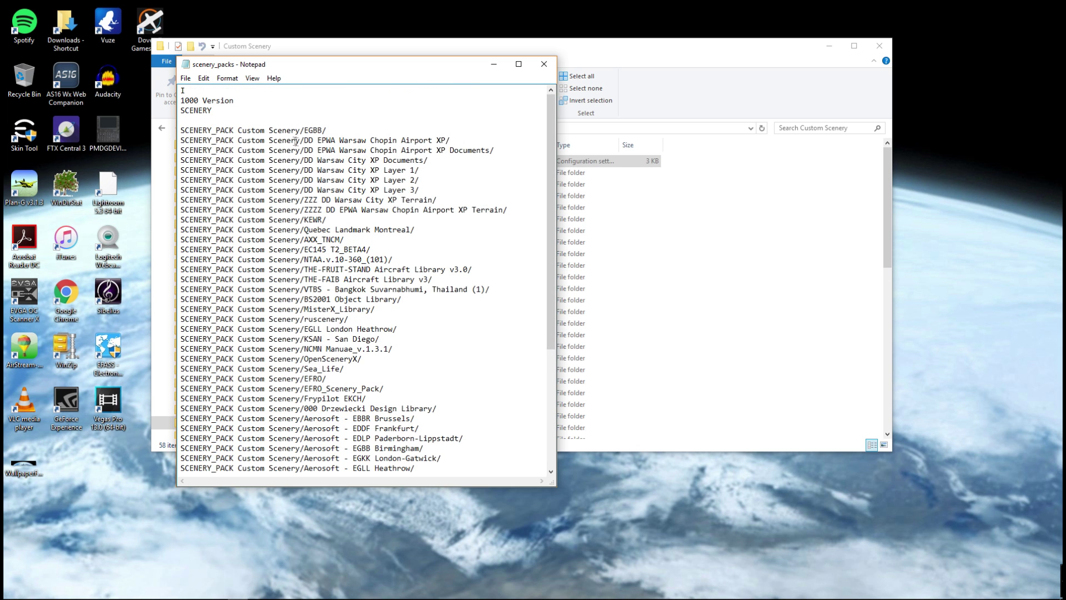
pyautogui.click(247, 117)
pyautogui.press('Return')
pyautogui.hotkey('ctrl', 'v')
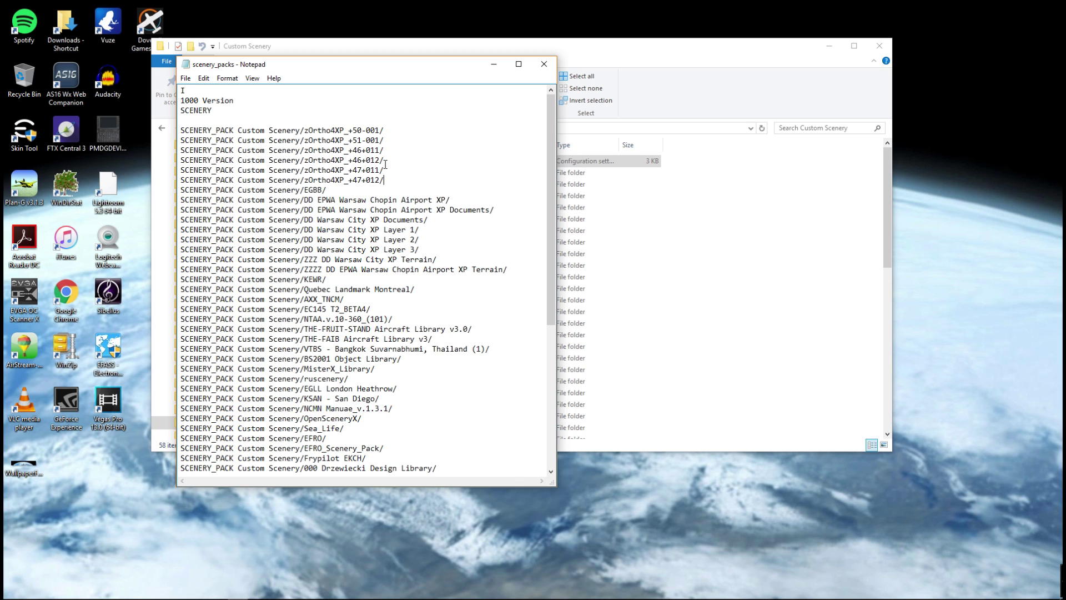
pyautogui.moveTo(382, 181); pyautogui.dragTo(172, 124)
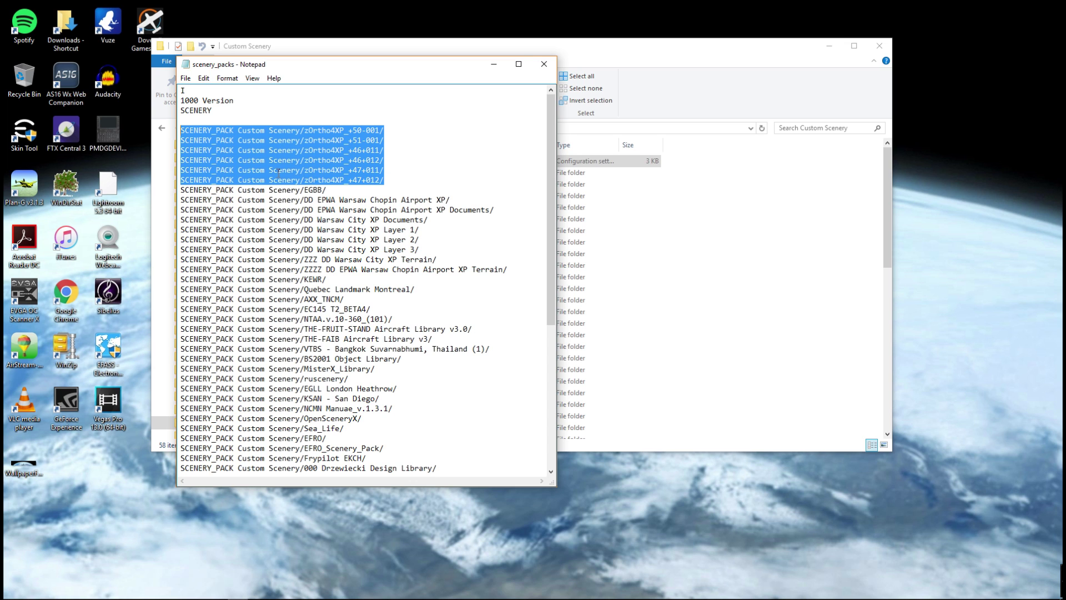
pyautogui.press('Delete')
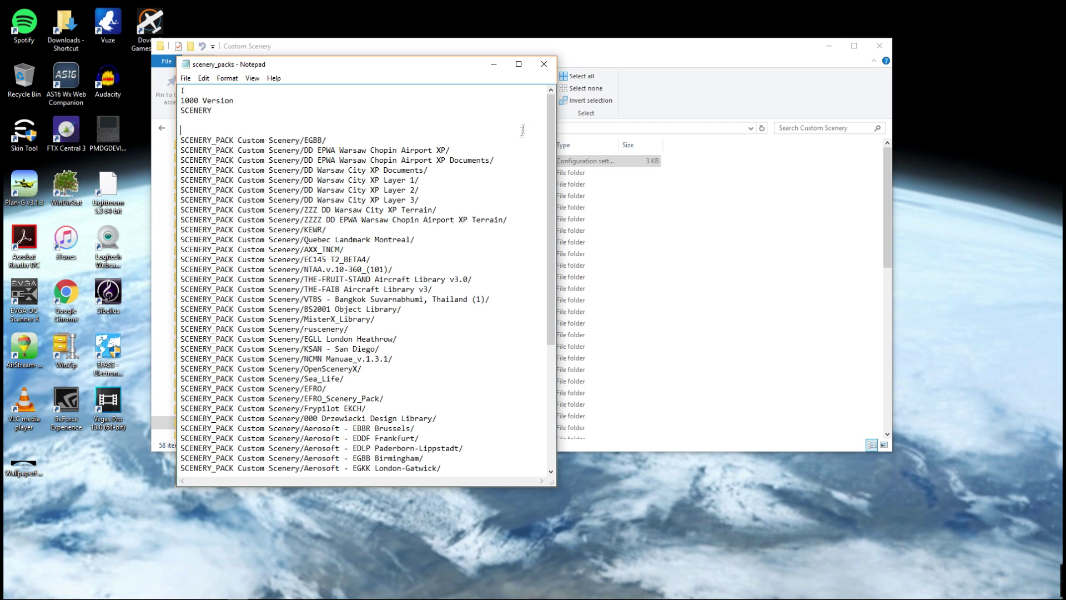
pyautogui.moveTo(548, 123); pyautogui.dragTo(493, 378)
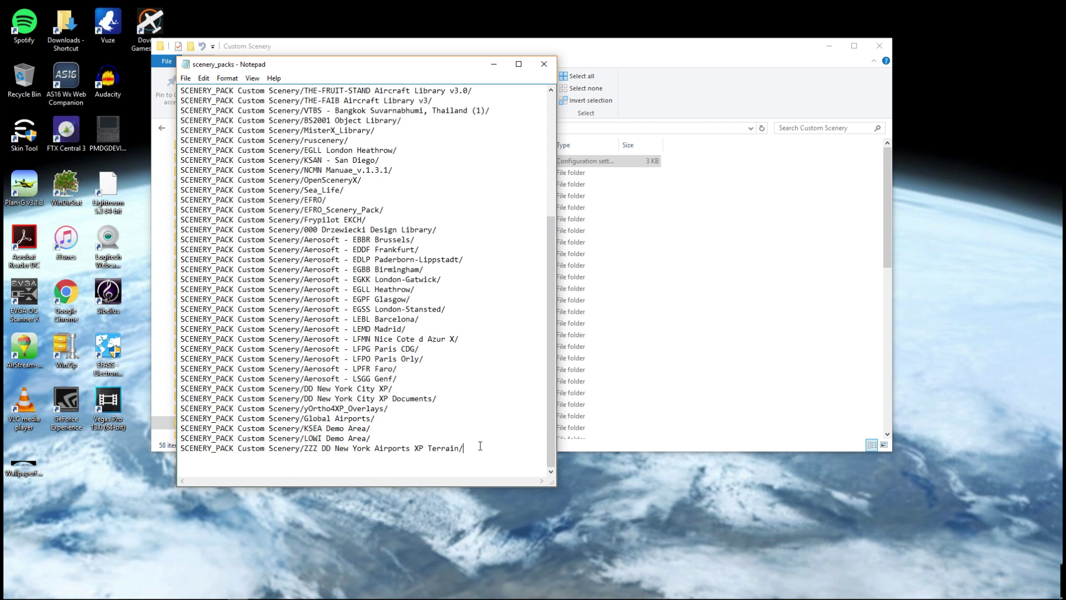
# Paste the six zOrtho4XP lines back at the file end, save scenery_packs and close Notepad.
pyautogui.hotkey('ctrl', 'v')
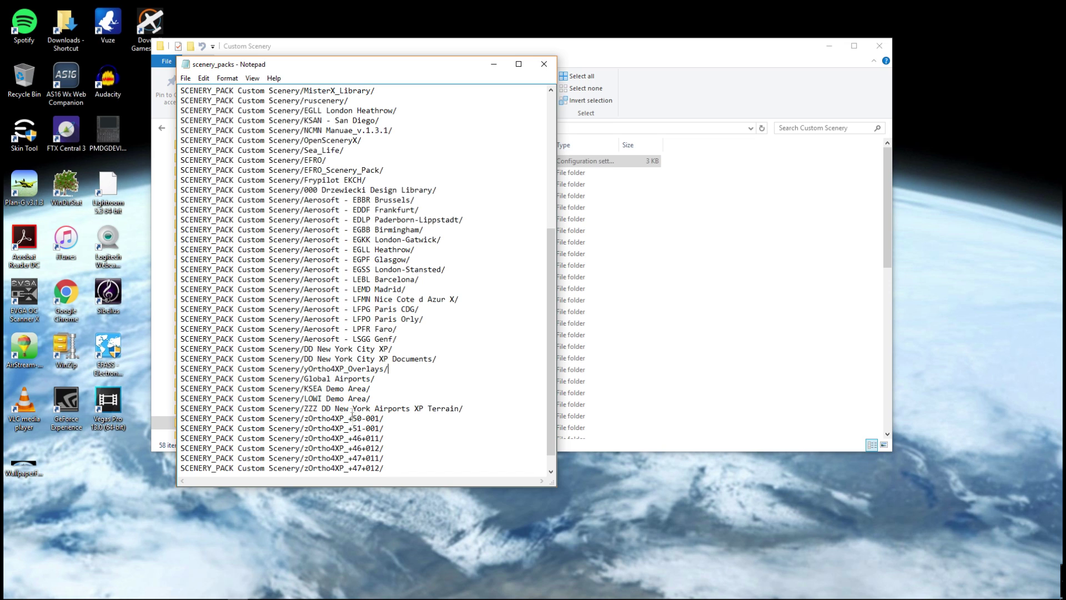
pyautogui.click(187, 78)
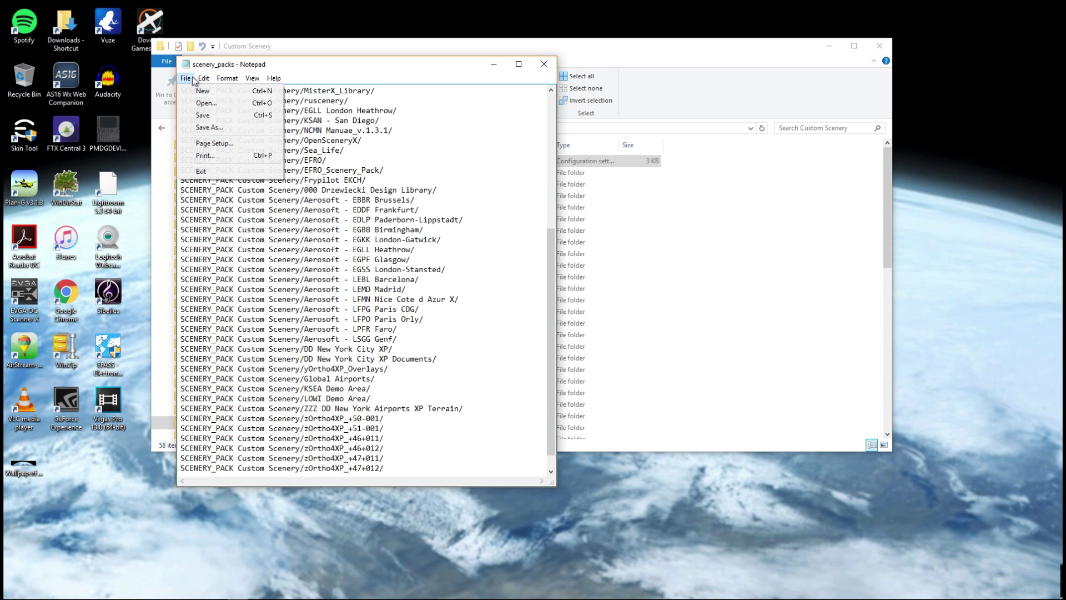
pyautogui.click(201, 117)
pyautogui.scroll(8, 389, 308)
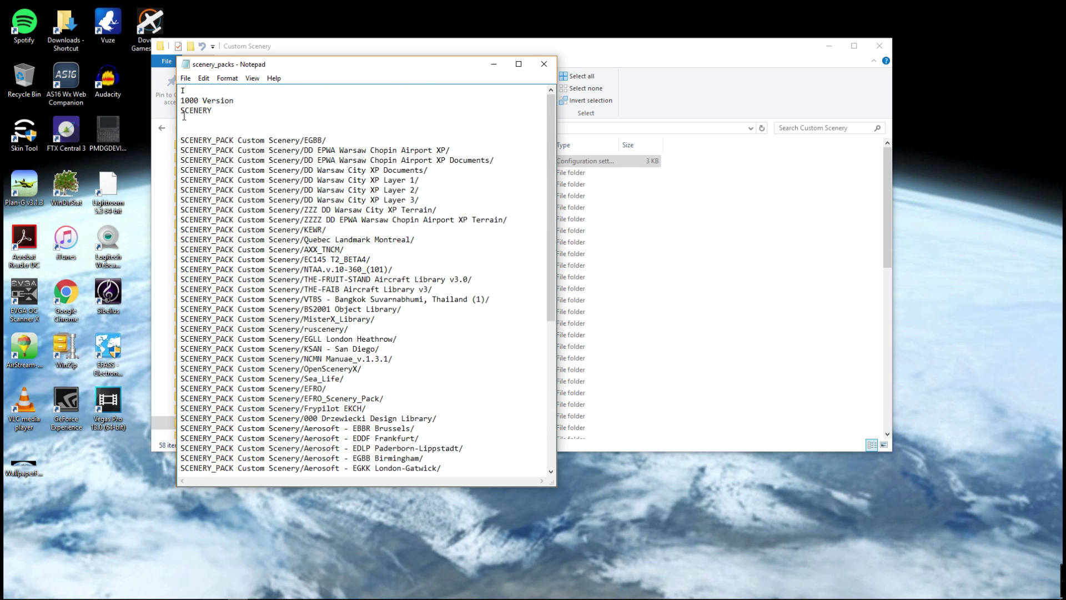
pyautogui.click(544, 64)
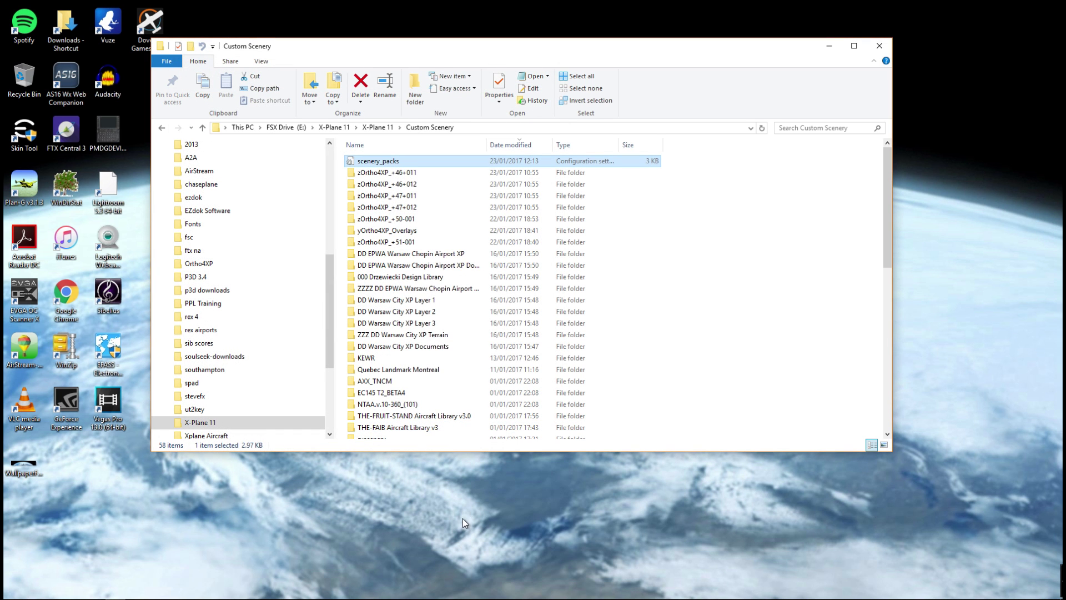
# Minimise the Custom Scenery Explorer window to reveal the desktop.
pyautogui.click(831, 51)
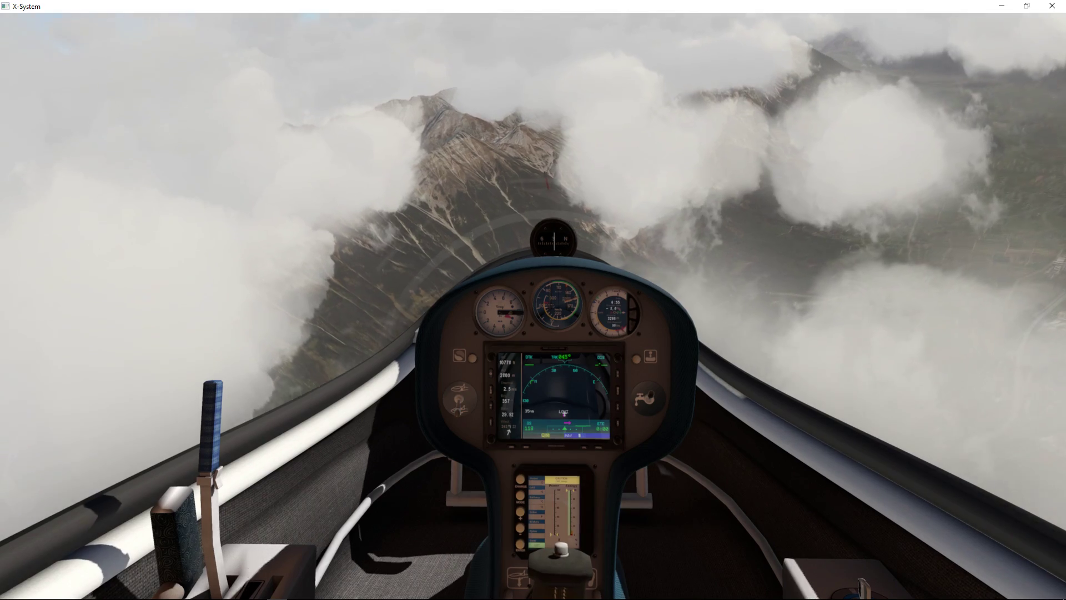
# Pan the glider's cockpit view right, left, up and down to survey the photoreal Innsbruck valley and peaks.
pyautogui.press('Right')
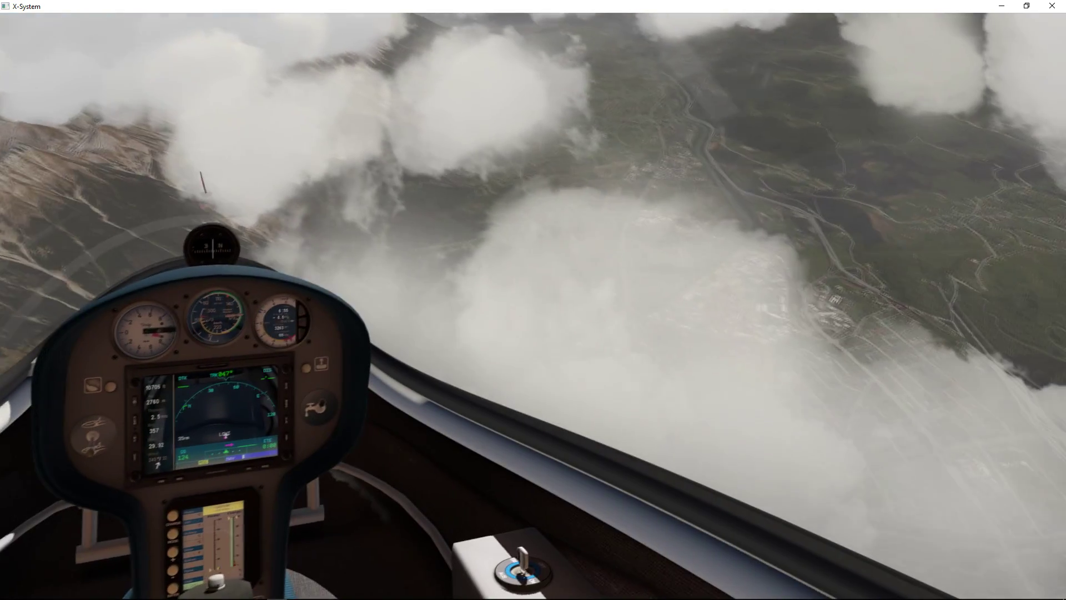
pyautogui.press('Right')
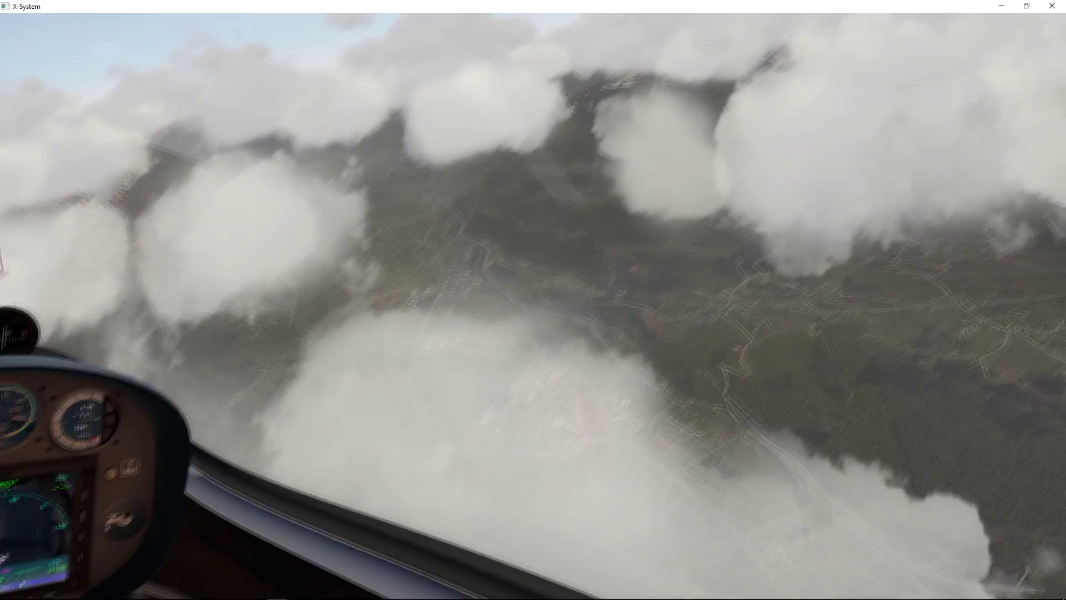
pyautogui.press('Left')
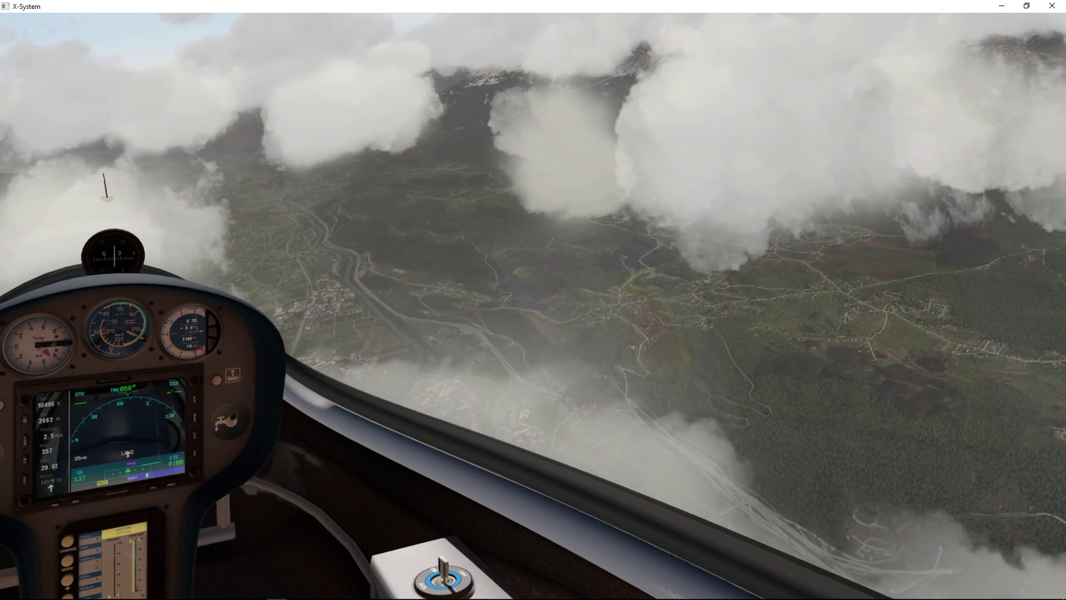
pyautogui.press('Left')
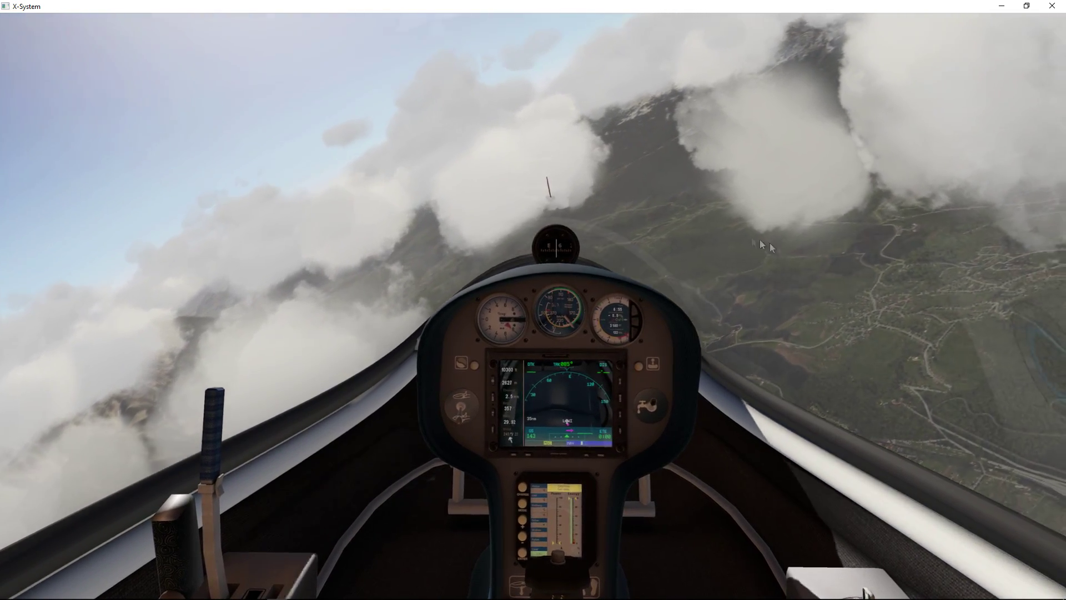
pyautogui.press('Right')
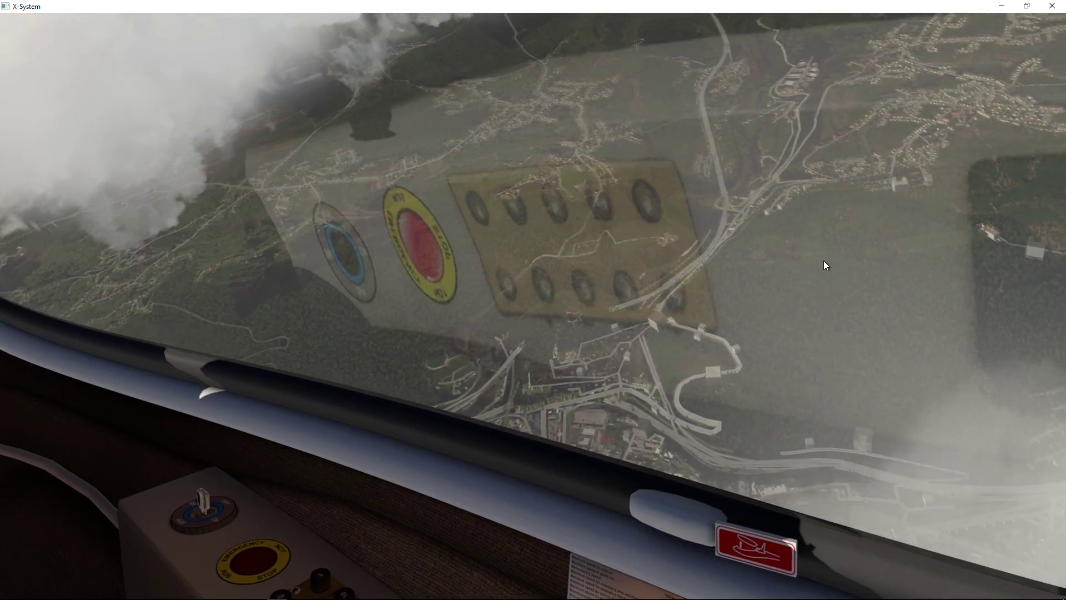
pyautogui.press('Up')
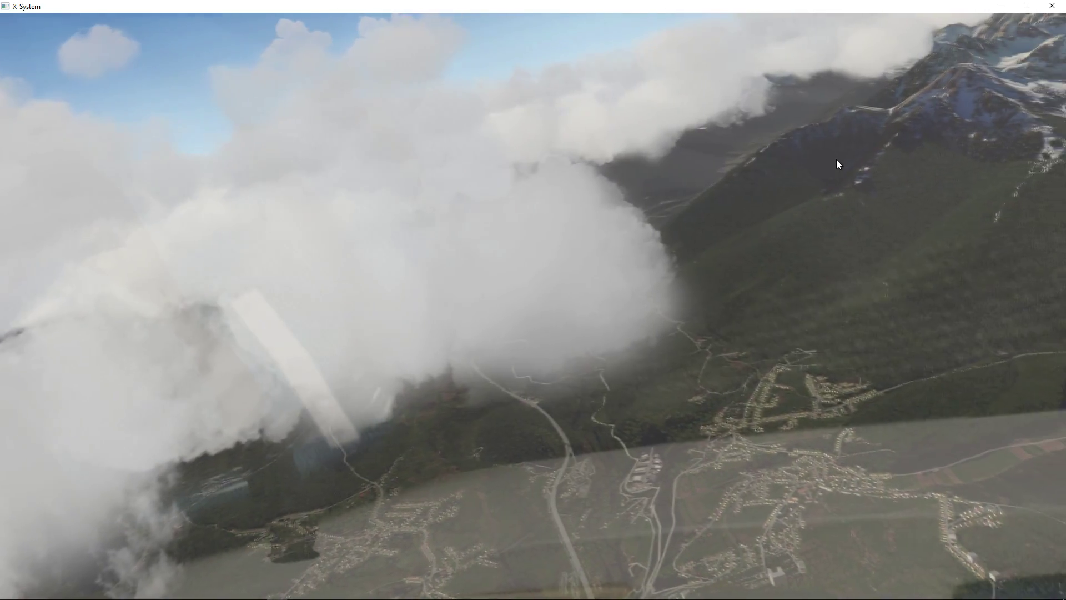
pyautogui.press('Down')
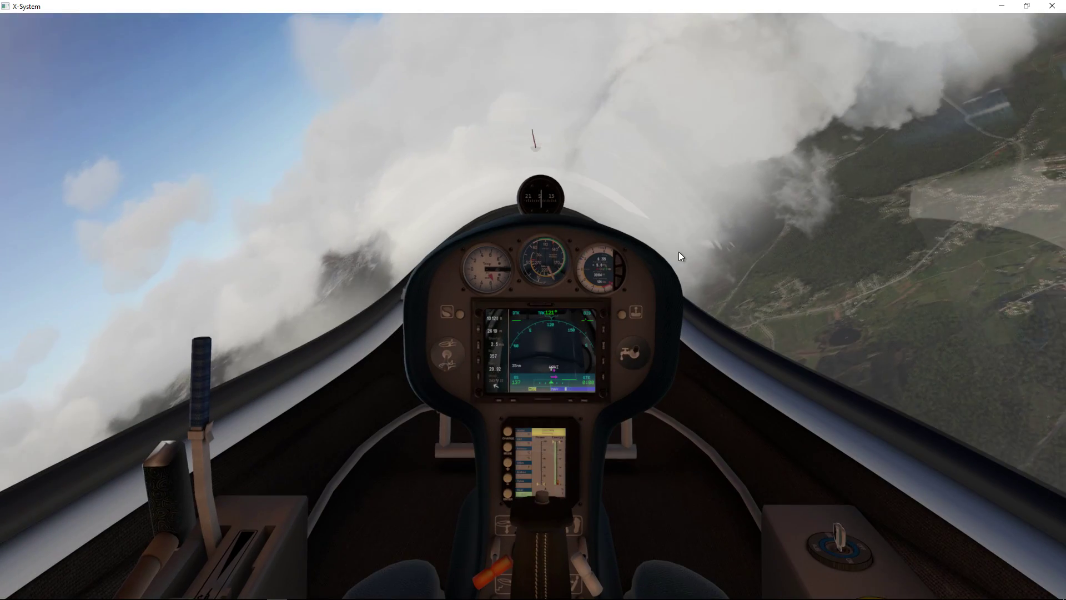